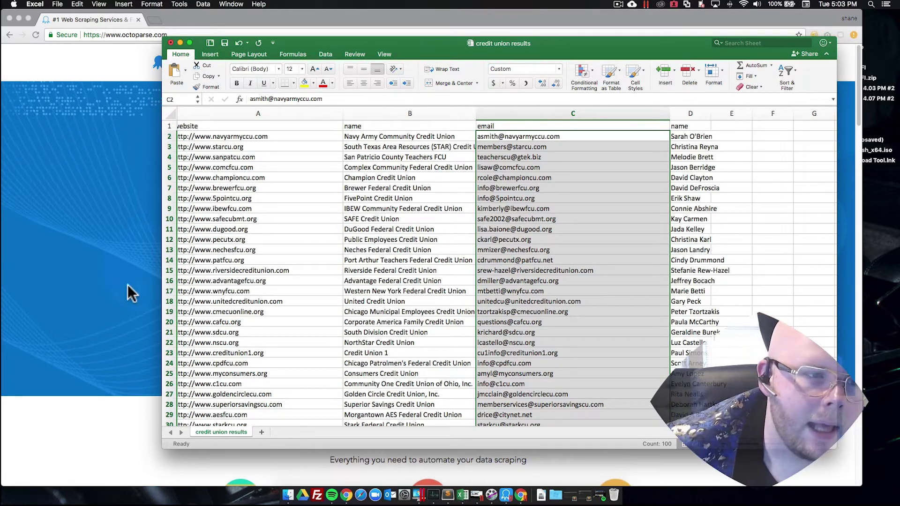
Switch from the spreadsheet to Octoparse on the Windows desktop and minimize the browser window showing roofing contractors.
{"action": "left_click", "coordinate": [116, 194]}
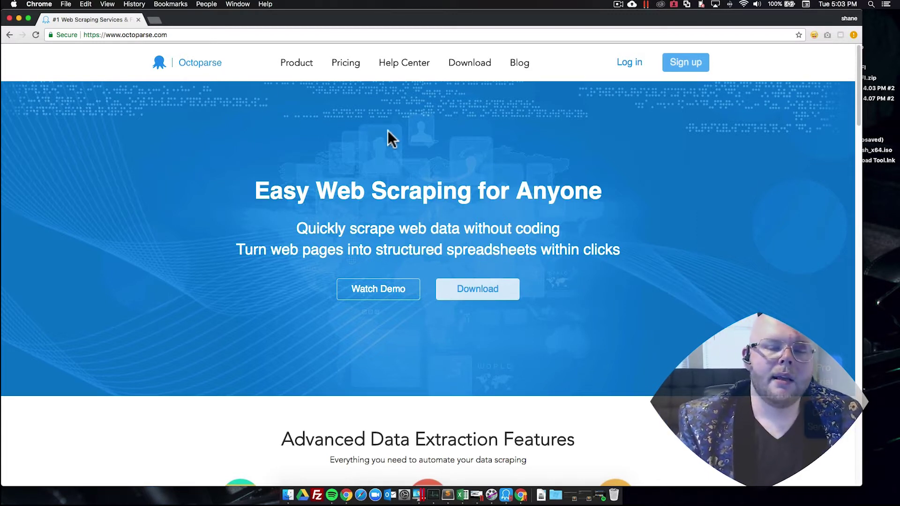
{"action": "left_click", "coordinate": [505, 495]}
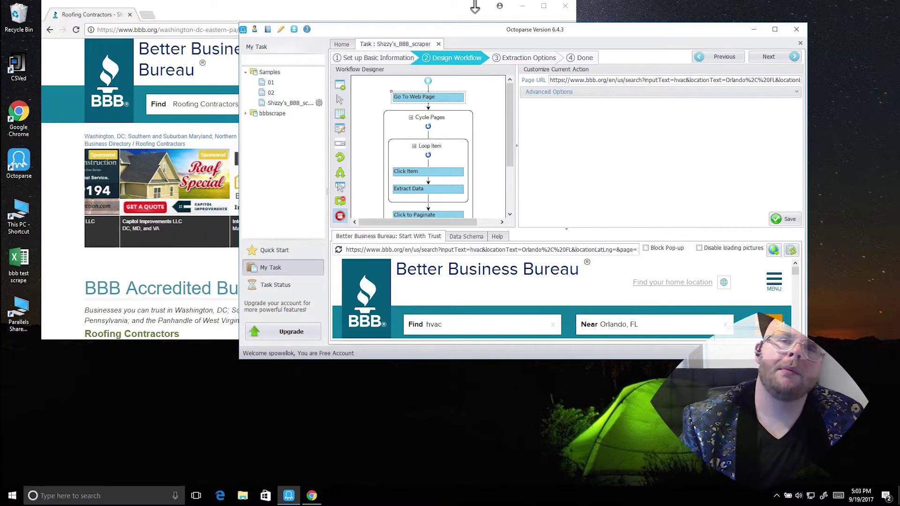
{"action": "left_click", "coordinate": [486, 6]}
{"action": "left_click", "coordinate": [522, 6]}
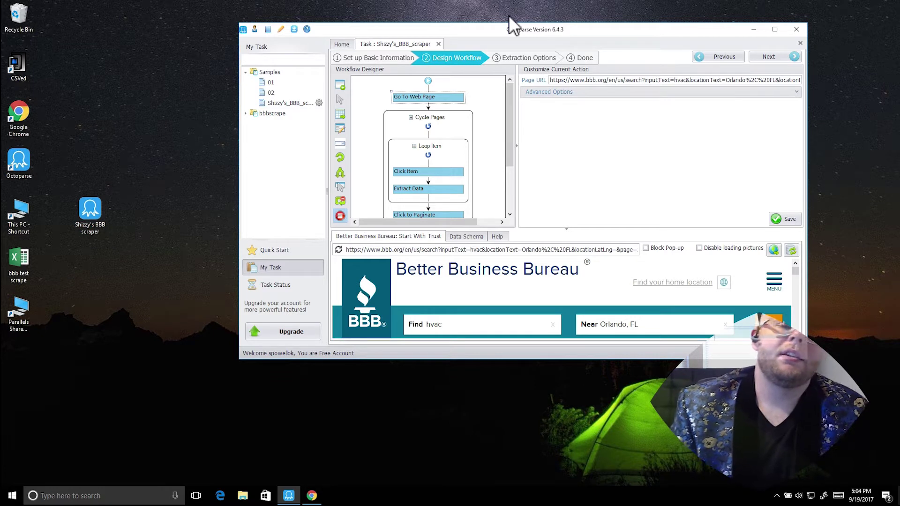
Review the Quick Start import options and the scraper file on the desktop, and return to the BBB scraper task under Samples.
{"action": "left_click", "coordinate": [295, 253]}
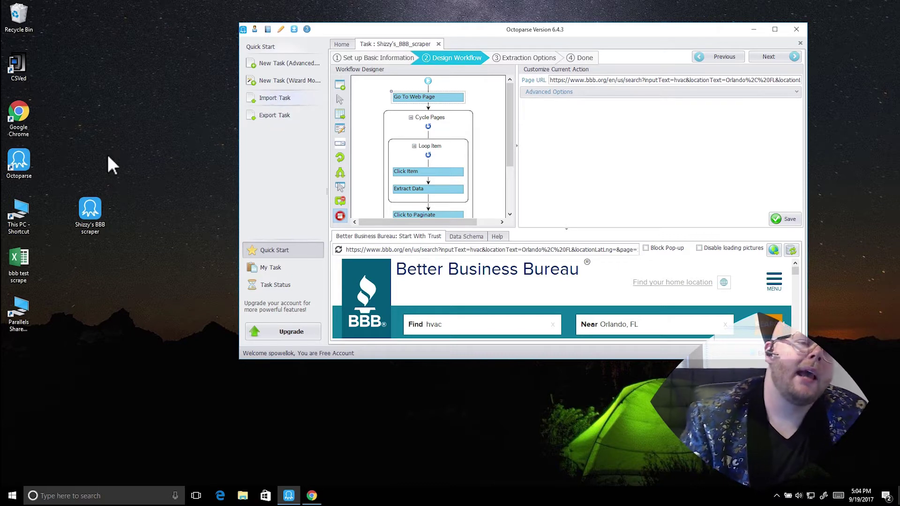
{"action": "left_click_drag", "start_coordinate": [67, 168], "coordinate": [160, 252]}
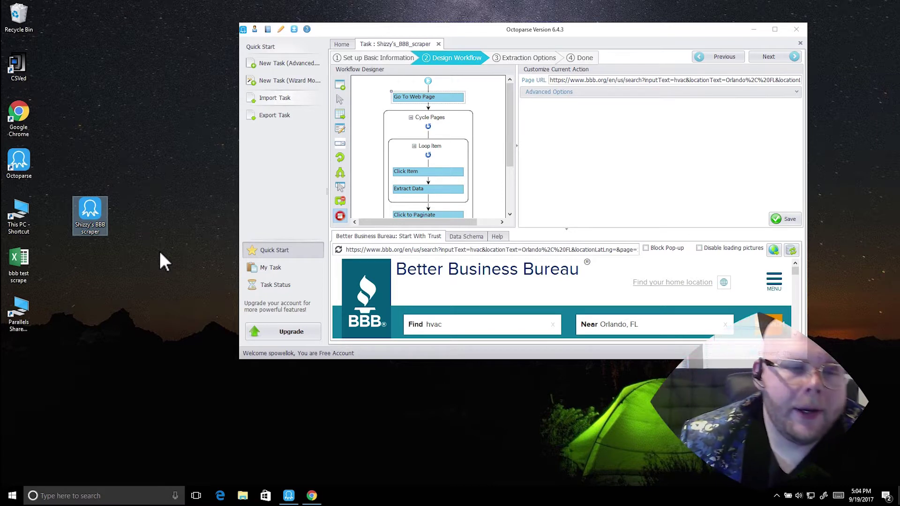
{"action": "left_click", "coordinate": [263, 270]}
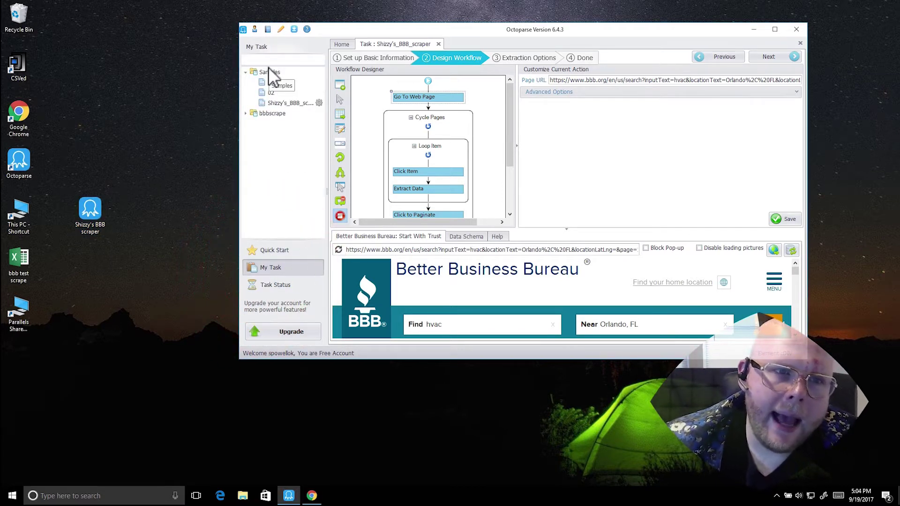
{"action": "left_click", "coordinate": [284, 104]}
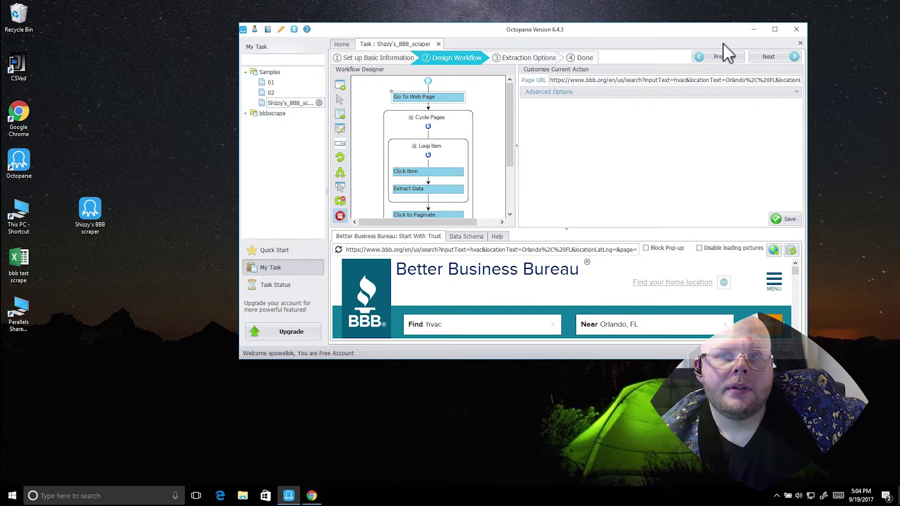
Review the task's basic information and the page URL of the Go To Web Page action in its workflow.
{"action": "left_click", "coordinate": [734, 57]}
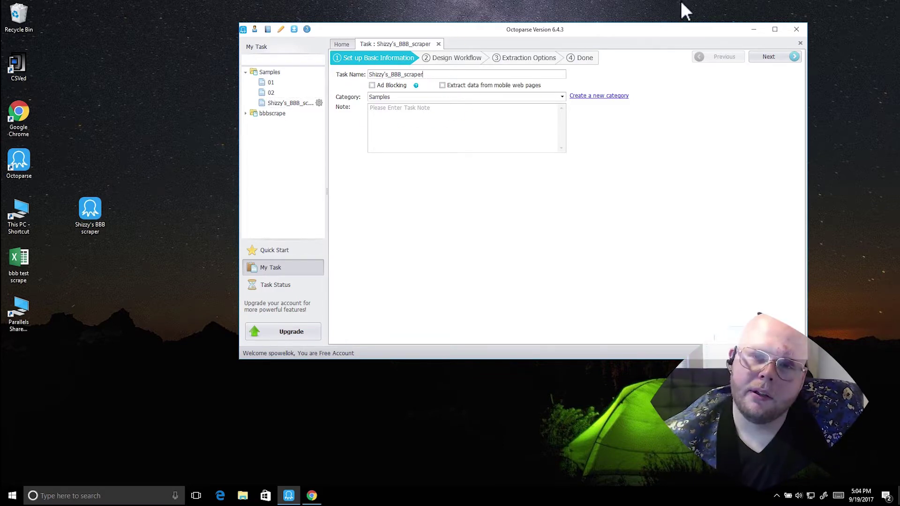
{"action": "left_click", "coordinate": [774, 55]}
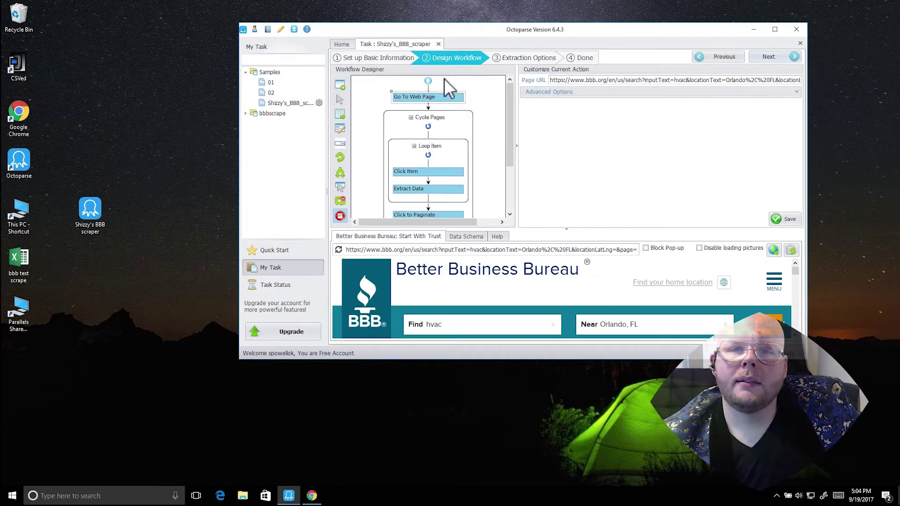
{"action": "left_click", "coordinate": [428, 97]}
{"action": "left_click", "coordinate": [604, 84]}
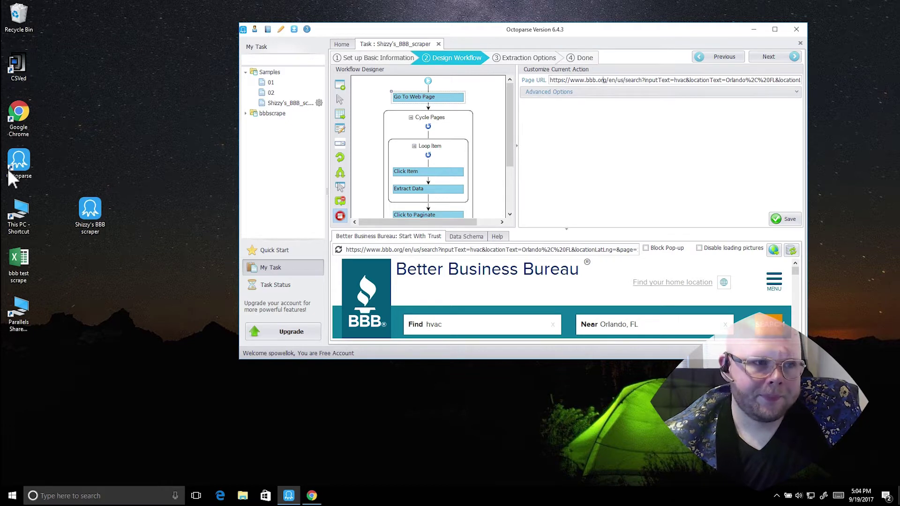
Open bbb.org in a new Google Chrome window.
{"action": "double_click", "coordinate": [21, 116]}
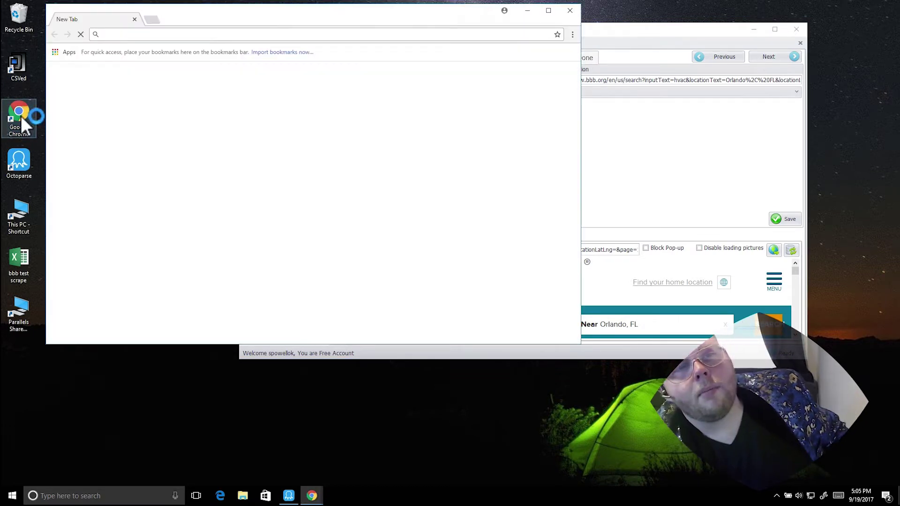
{"action": "type", "text": "bbb.o"}
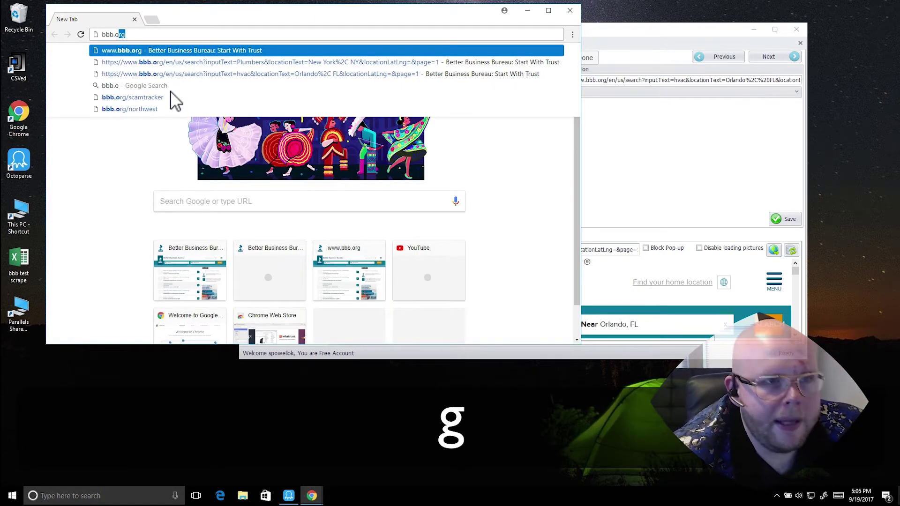
{"action": "key", "text": "Return"}
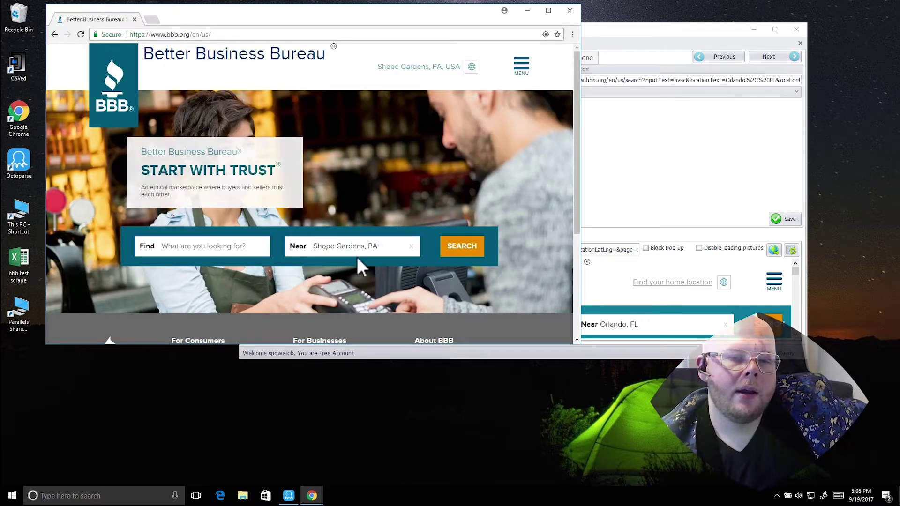
Clear the preset location in the Better Business Bureau search and set the business category to Plumbers.
{"action": "left_click", "coordinate": [411, 246]}
{"action": "left_click", "coordinate": [242, 253]}
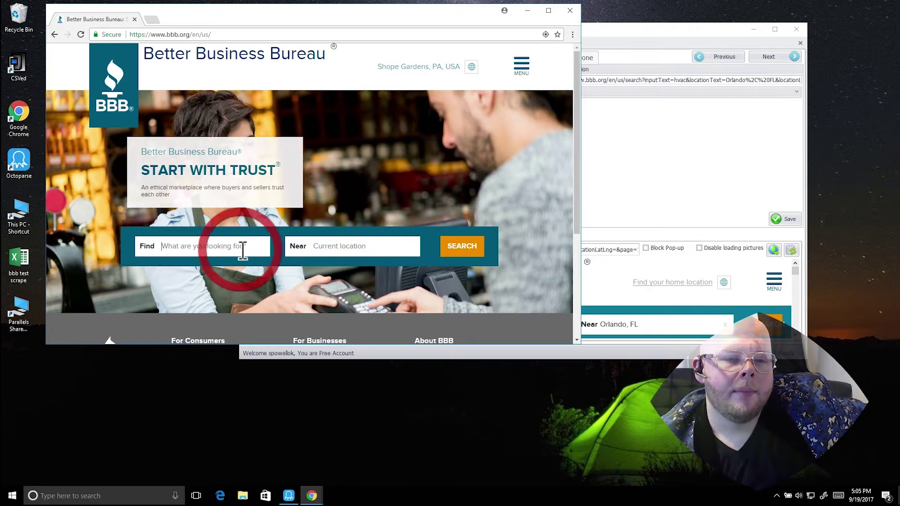
{"action": "type", "text": "pliu"}
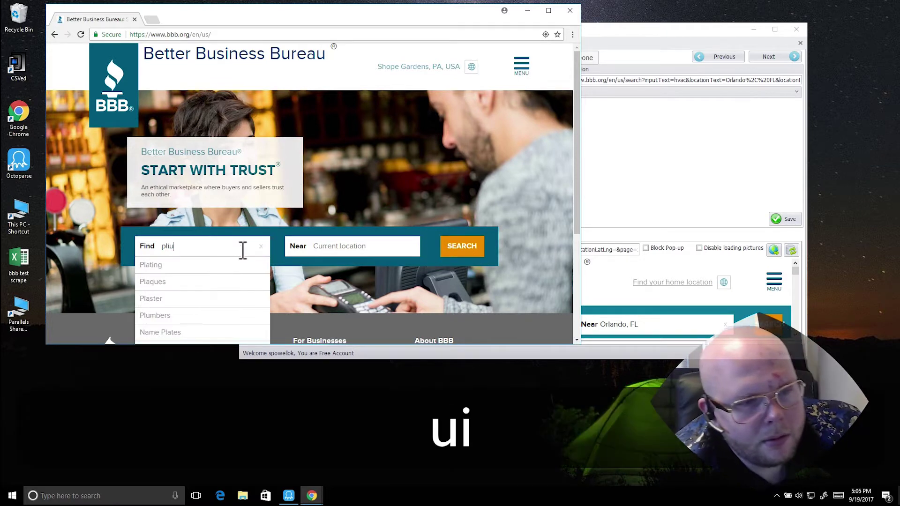
{"action": "key", "text": "BackSpace"}
{"action": "key", "text": "BackSpace"}
{"action": "type", "text": "um"}
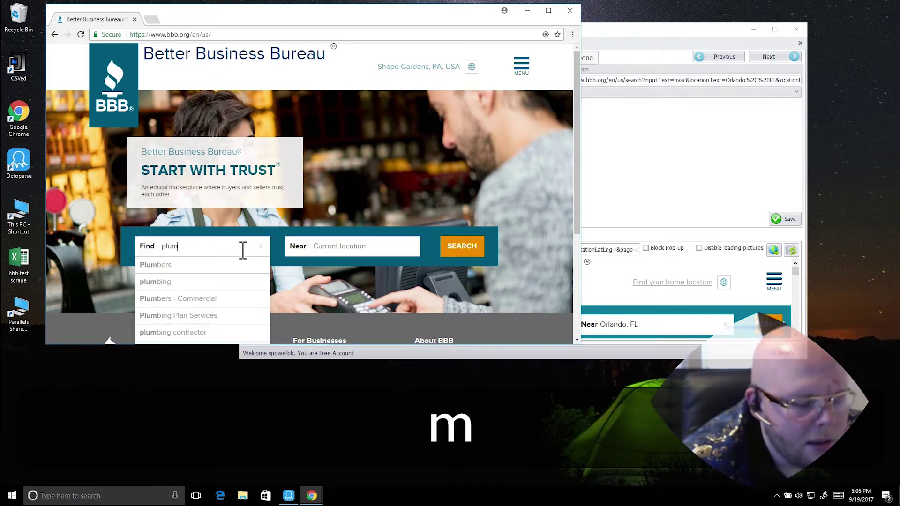
{"action": "type", "text": "ber"}
{"action": "key", "text": "Down"}
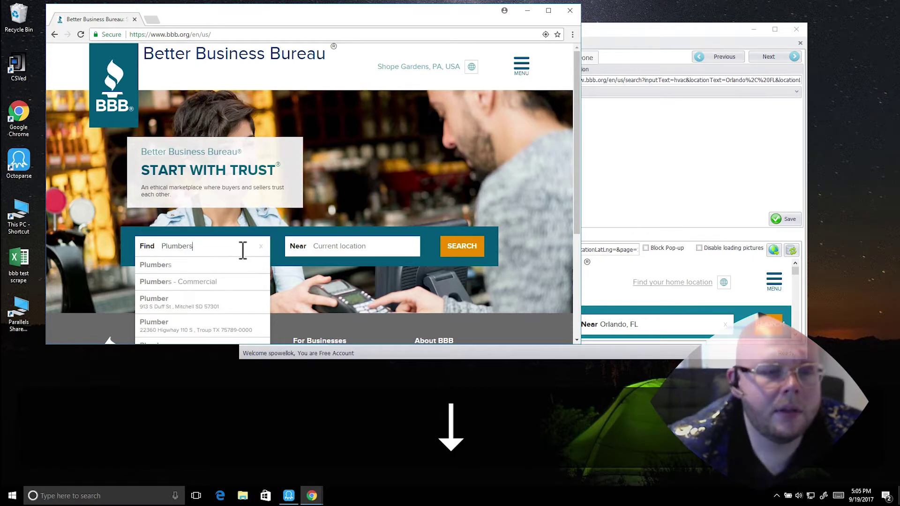
Set the search location to Houston, TX and run the business search.
{"action": "key", "text": "Tab"}
{"action": "type", "text": "hous"}
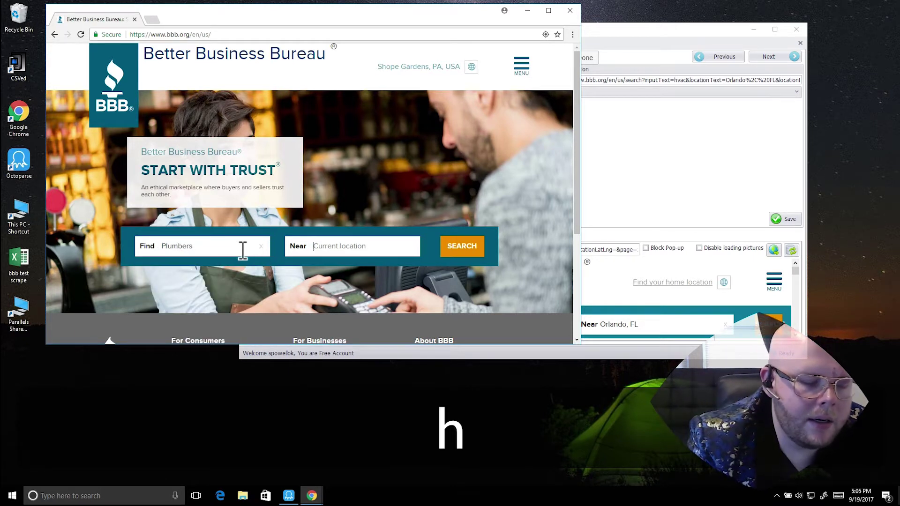
{"action": "key", "text": "Down"}
{"action": "key", "text": "Return"}
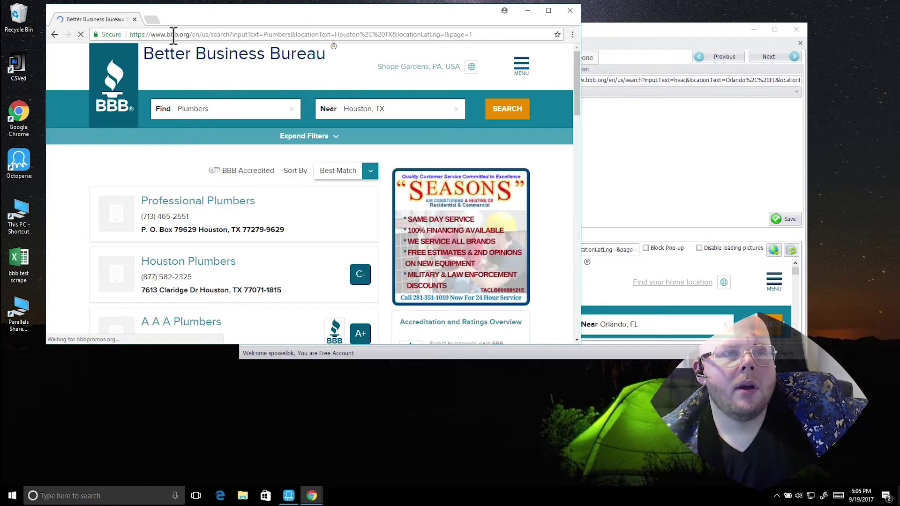
Copy the full web address of the Houston plumbers search results.
{"action": "left_click", "coordinate": [149, 34]}
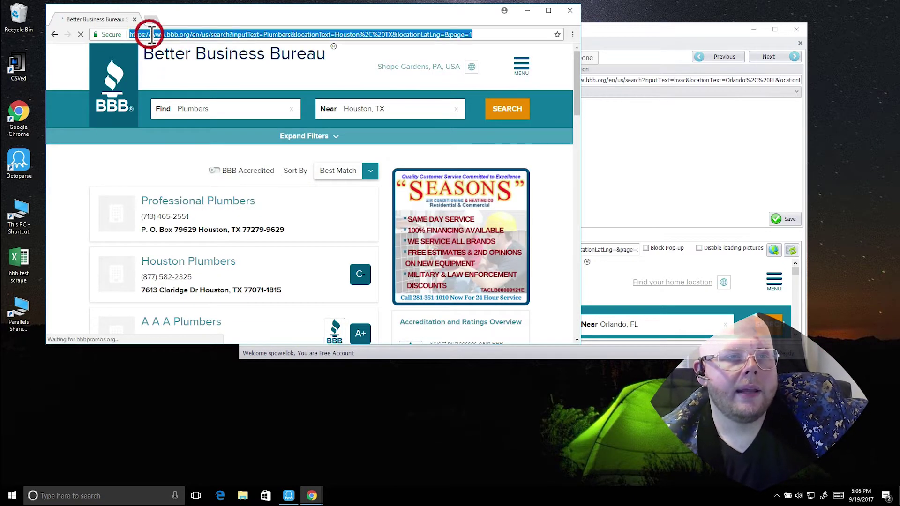
{"action": "right_click", "coordinate": [364, 32]}
{"action": "left_click", "coordinate": [387, 71]}
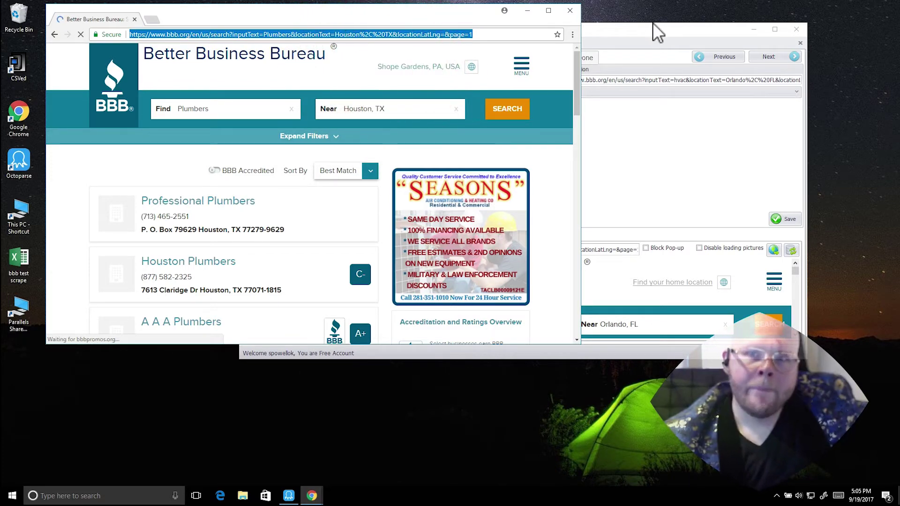
In Octoparse, replace the Go To Web Page action's page URL with the copied Houston plumbers search address.
{"action": "left_click", "coordinate": [637, 81]}
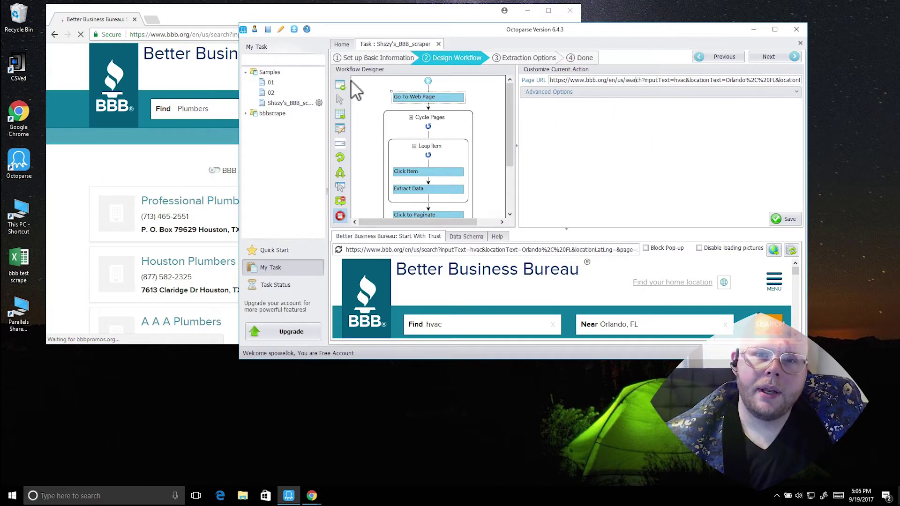
{"action": "left_click", "coordinate": [421, 95]}
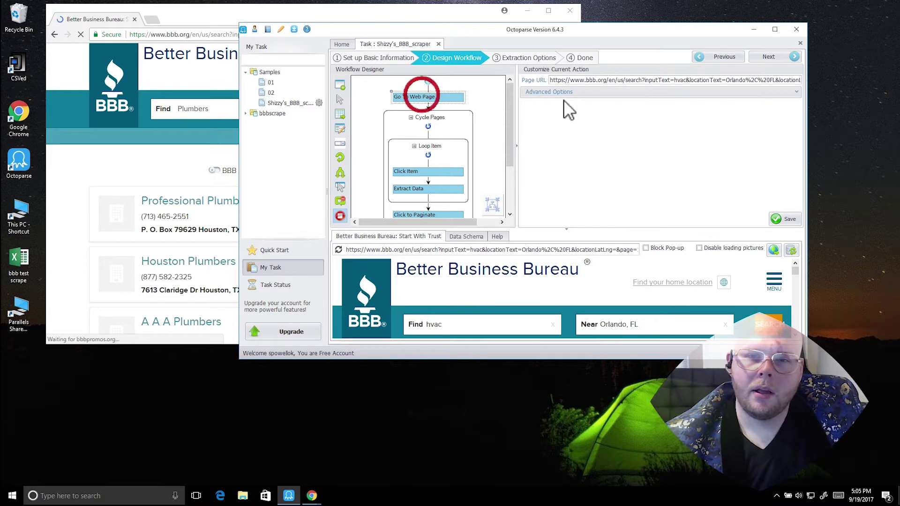
{"action": "double_click", "coordinate": [640, 81]}
{"action": "key", "text": "ctrl+a"}
{"action": "right_click", "coordinate": [640, 81]}
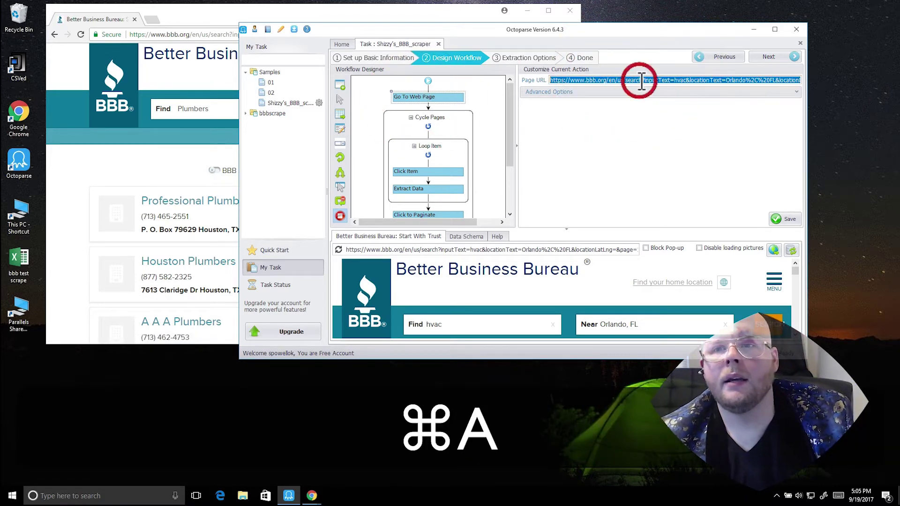
{"action": "left_click", "coordinate": [676, 121]}
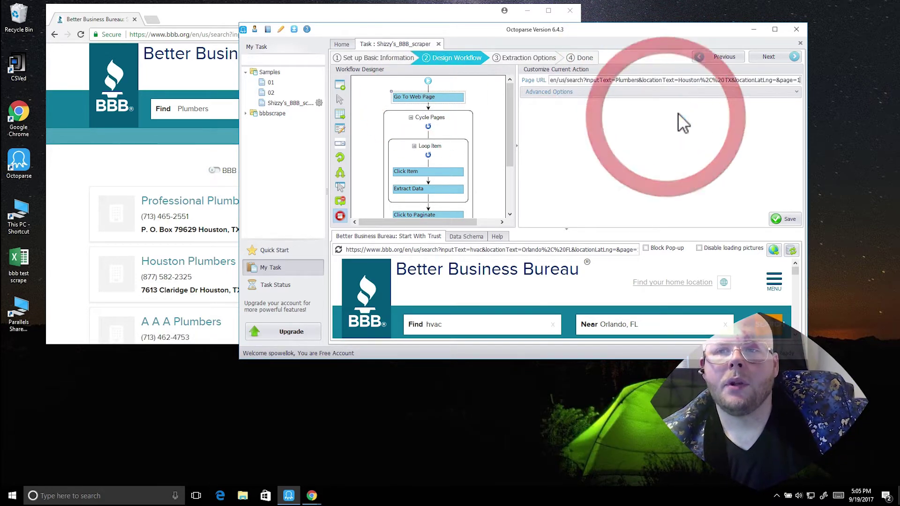
Advance past the extraction options, keeping image loading disabled, and run the task as a Local Extraction.
{"action": "left_click", "coordinate": [783, 59]}
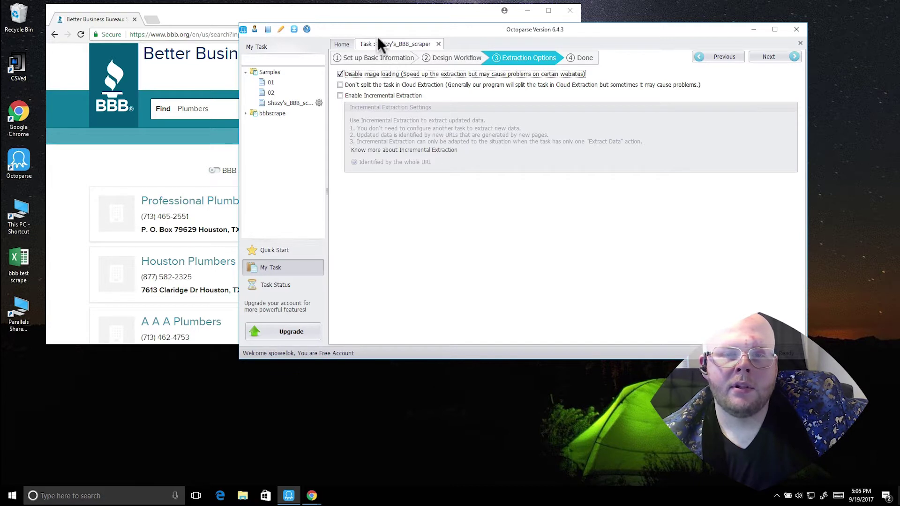
{"action": "left_click", "coordinate": [780, 59]}
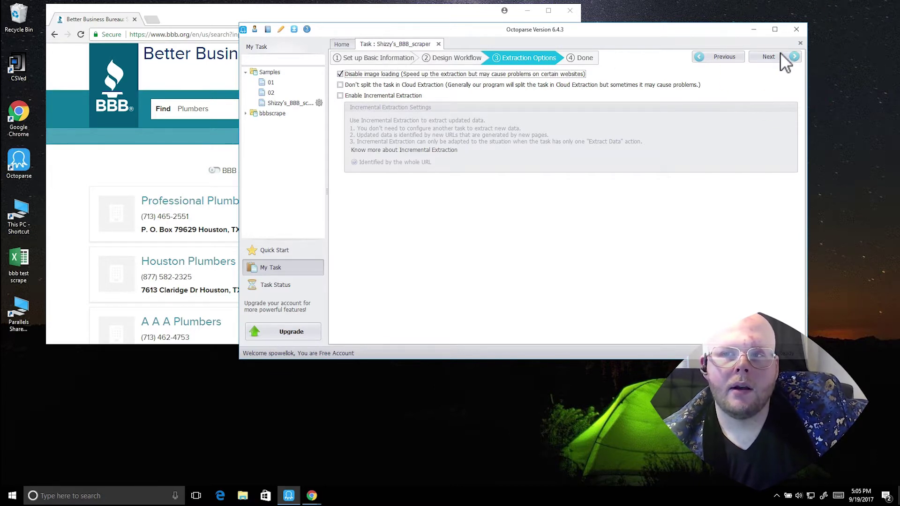
{"action": "left_click", "coordinate": [779, 53]}
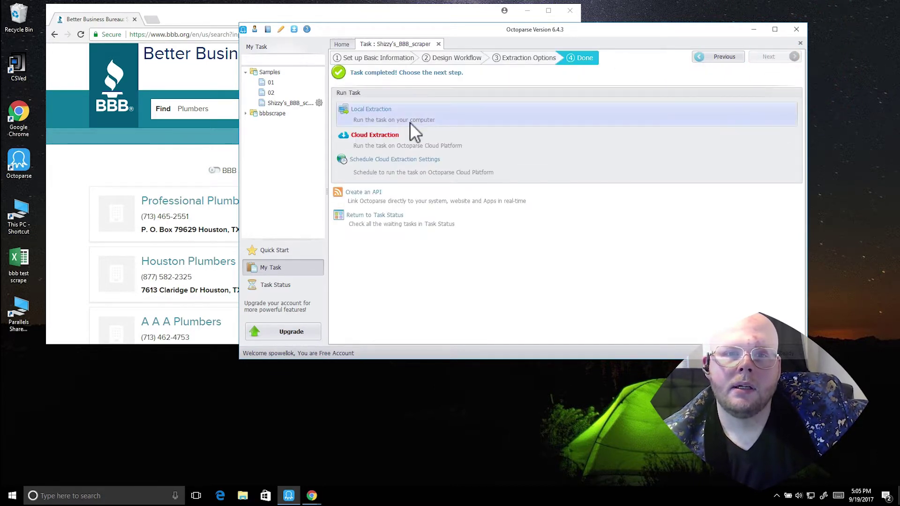
{"action": "left_click", "coordinate": [387, 115]}
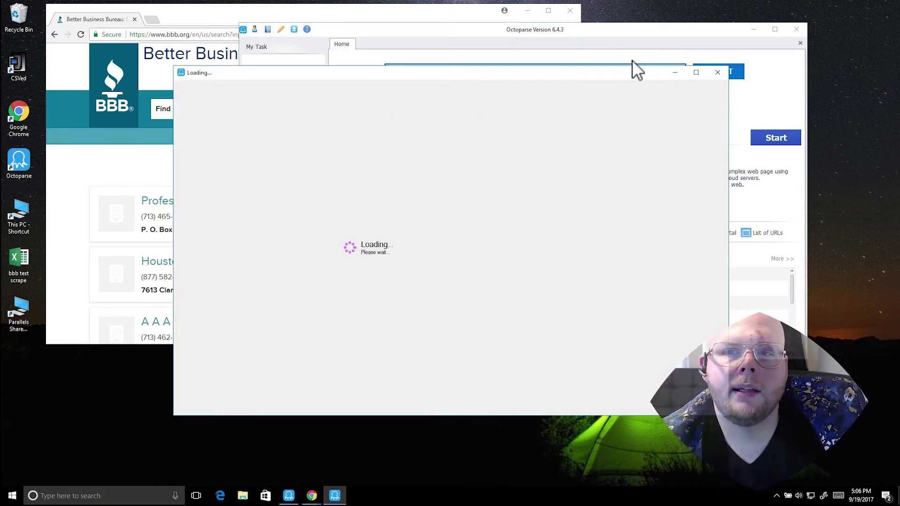
Start a fresh extraction without loading previously extracted data, confirm deleting the old data, and move the extraction window into view.
{"action": "left_click_drag", "start_coordinate": [569, 77], "coordinate": [409, 149]}
{"action": "left_click", "coordinate": [359, 108]}
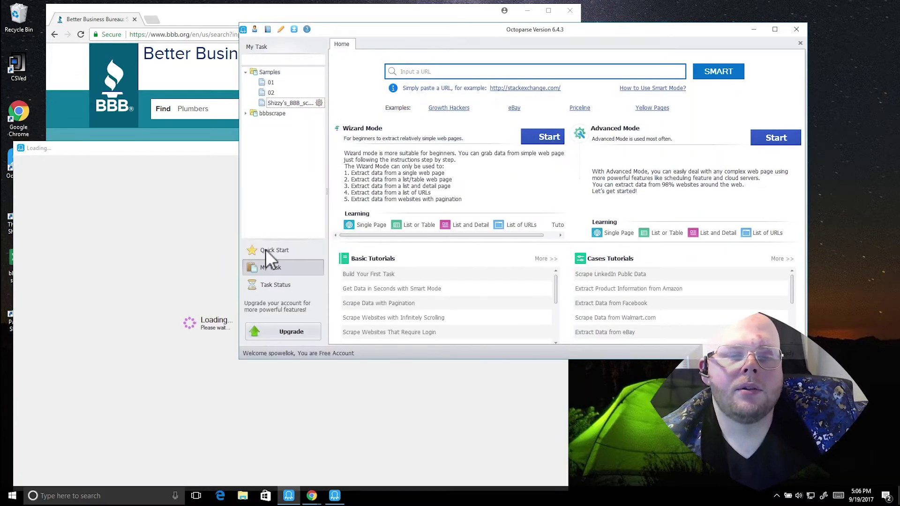
{"action": "left_click", "coordinate": [291, 93]}
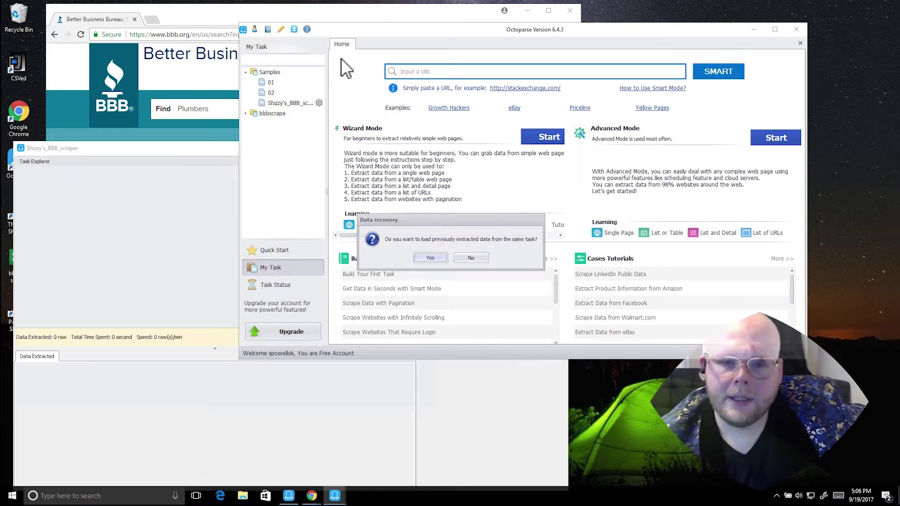
{"action": "left_click", "coordinate": [471, 257]}
{"action": "left_click", "coordinate": [431, 259]}
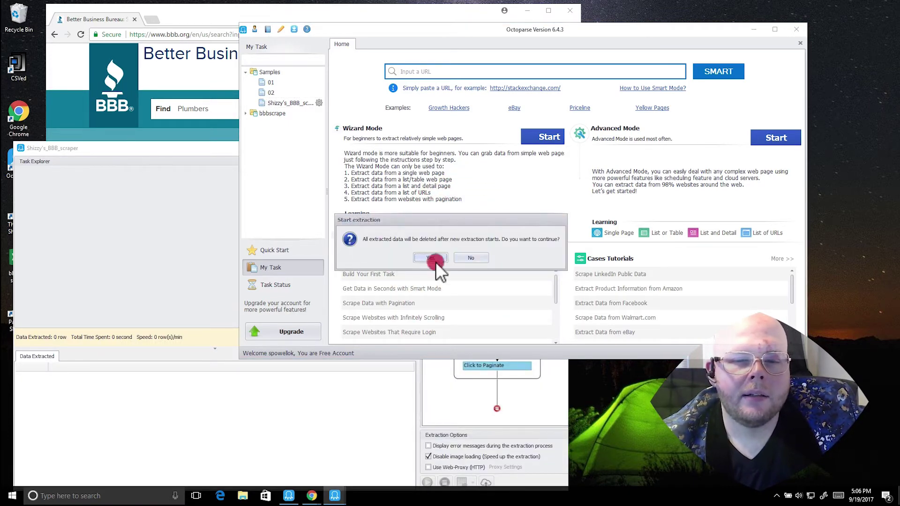
{"action": "left_click_drag", "start_coordinate": [159, 153], "coordinate": [331, 61]}
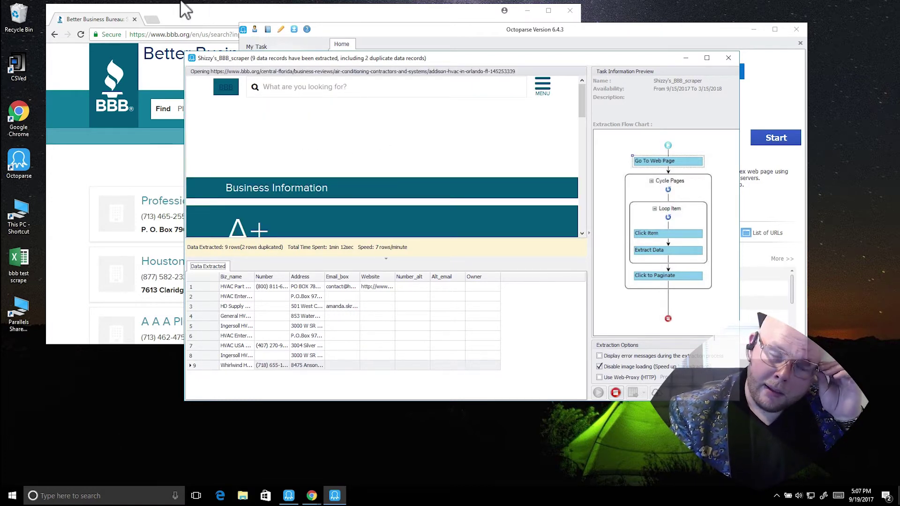
Take the My Boot Camp virtual machine window out of full screen.
{"action": "mouse_move", "coordinate": [171, 1]}
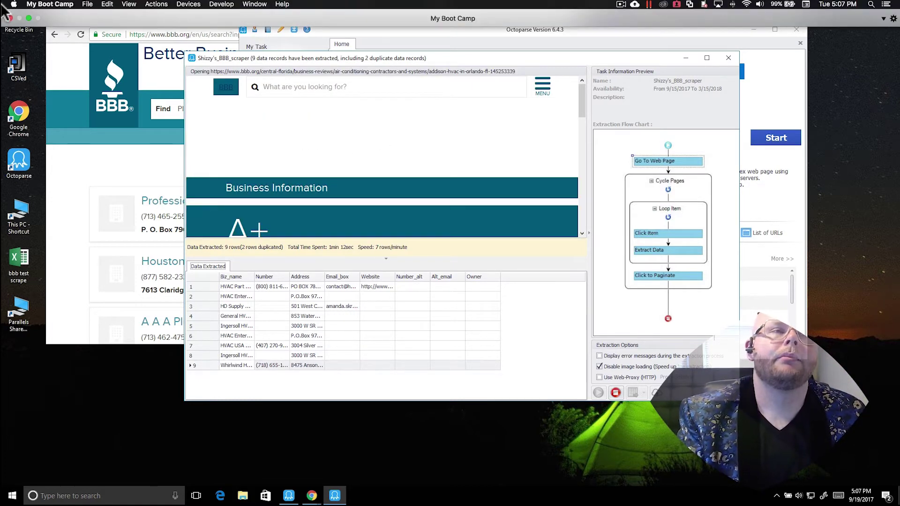
{"action": "left_click", "coordinate": [29, 18]}
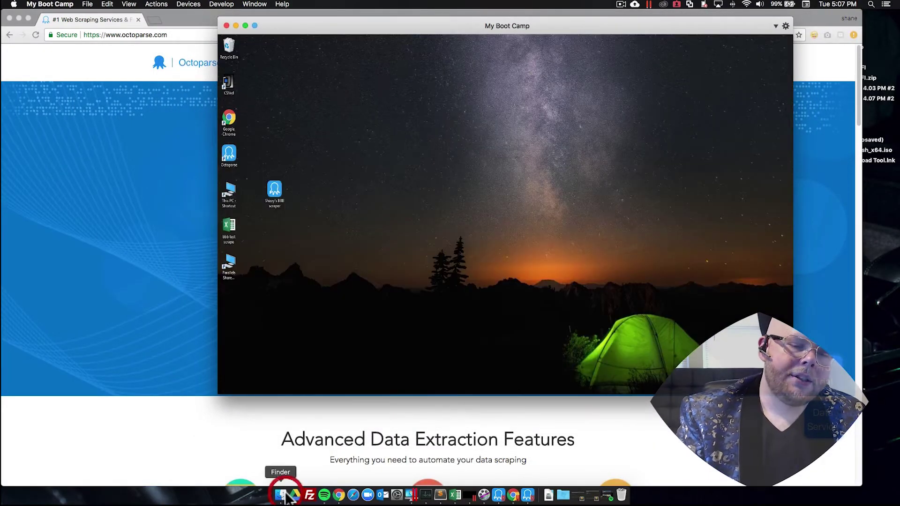
Switch to Finder, move the My Boot Camp window aside, and show the contents of the Desktop folder.
{"action": "left_click", "coordinate": [283, 495]}
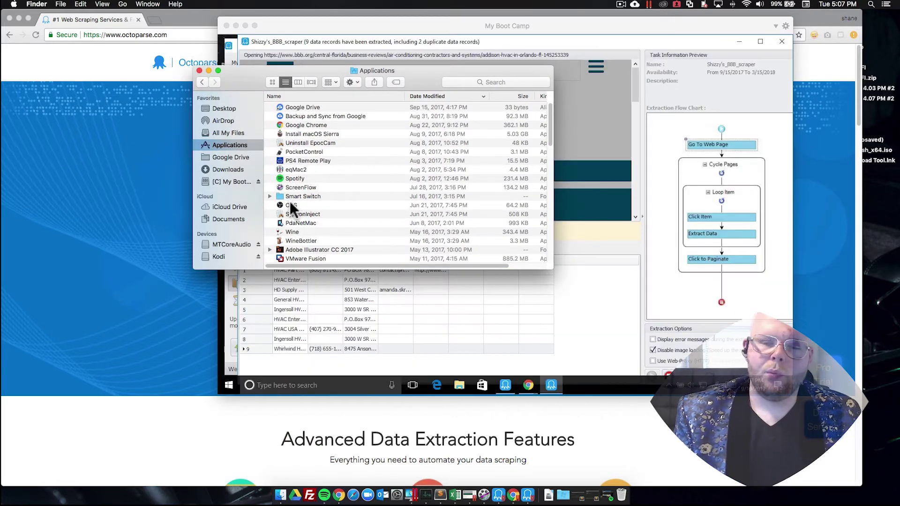
{"action": "left_click", "coordinate": [694, 109]}
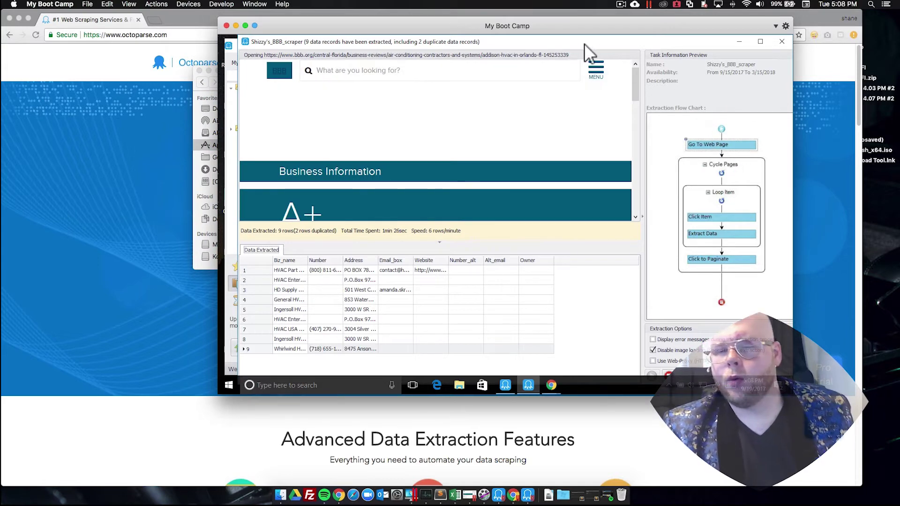
{"action": "left_click_drag", "start_coordinate": [530, 27], "coordinate": [740, 72]}
{"action": "left_click", "coordinate": [340, 73]}
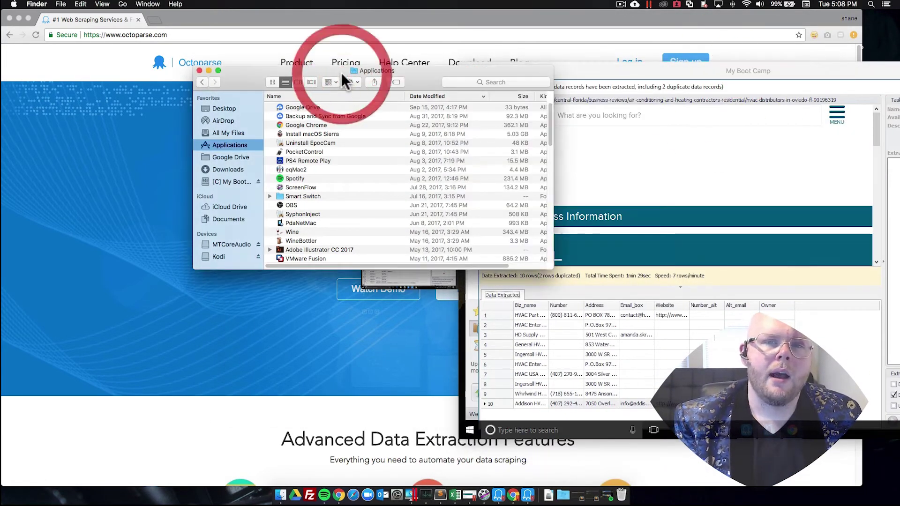
{"action": "left_click", "coordinate": [218, 109]}
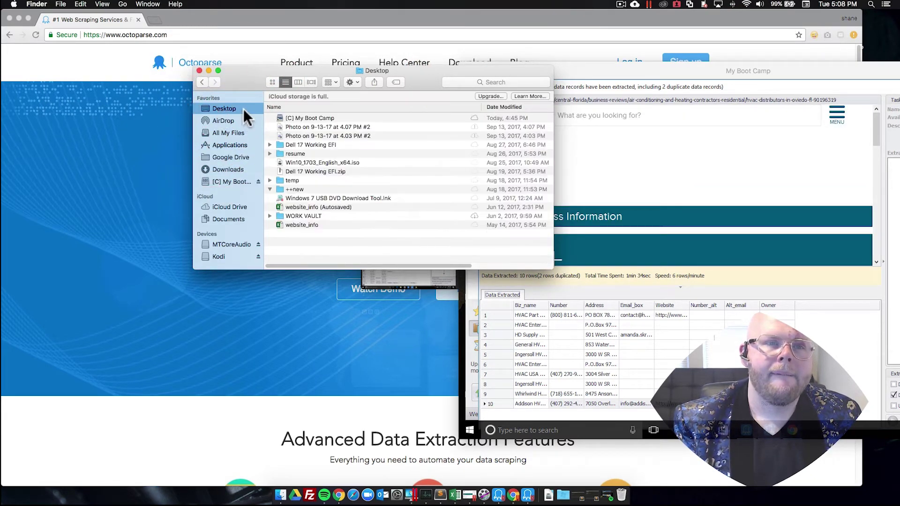
Open the WORK VAULT folder on the Desktop and go into its BBB folder.
{"action": "scroll", "coordinate": [345, 193], "scroll_direction": "down", "scroll_amount": 10}
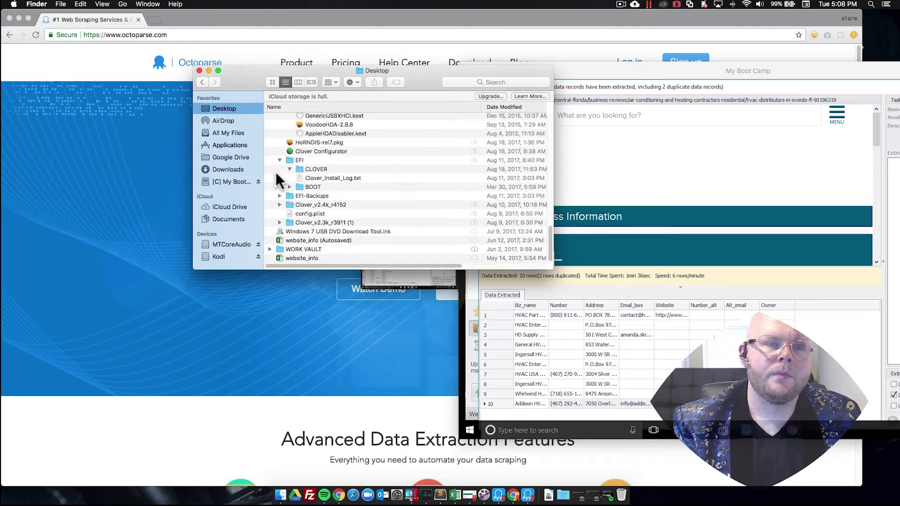
{"action": "scroll", "coordinate": [292, 240], "scroll_direction": "up", "scroll_amount": 5}
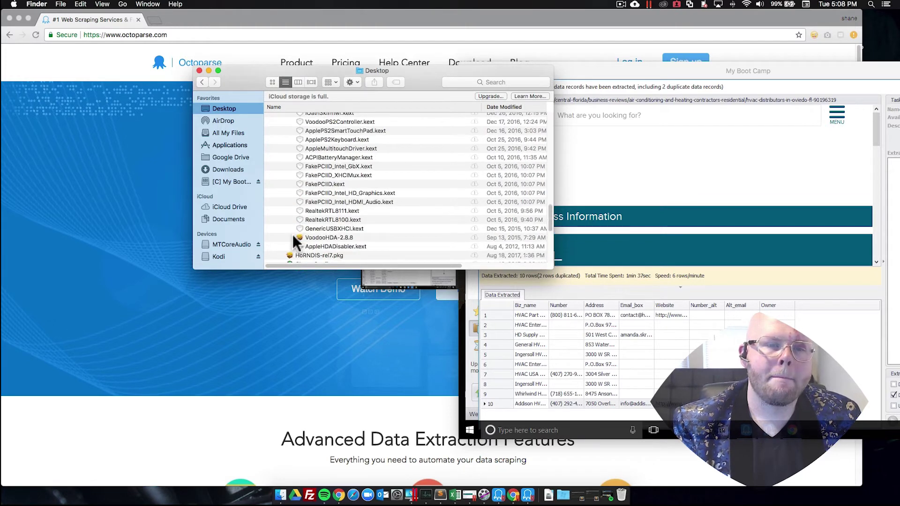
{"action": "scroll", "coordinate": [293, 239], "scroll_direction": "down", "scroll_amount": 10}
{"action": "double_click", "coordinate": [297, 248]}
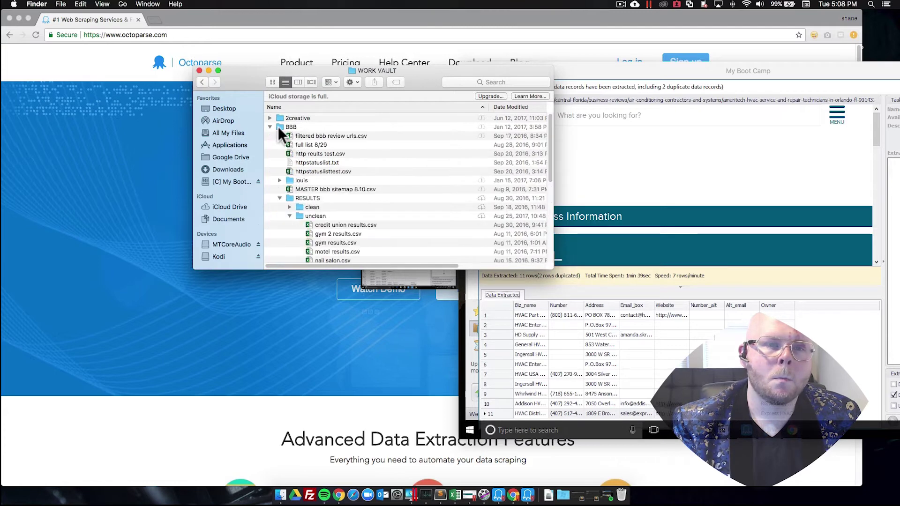
{"action": "double_click", "coordinate": [281, 126]}
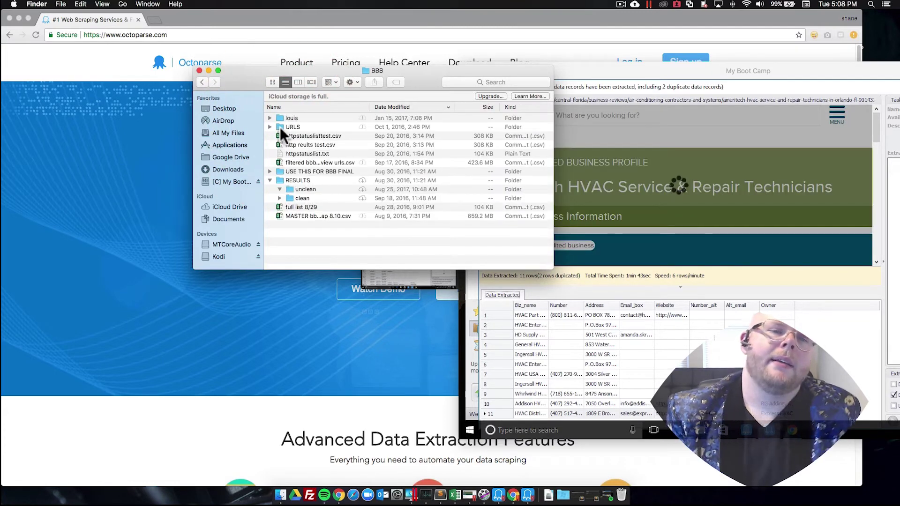
Expand the unclean and clean folders under RESULTS and browse the saved scrape files by business category.
{"action": "scroll", "coordinate": [315, 175], "scroll_direction": "down", "scroll_amount": 2}
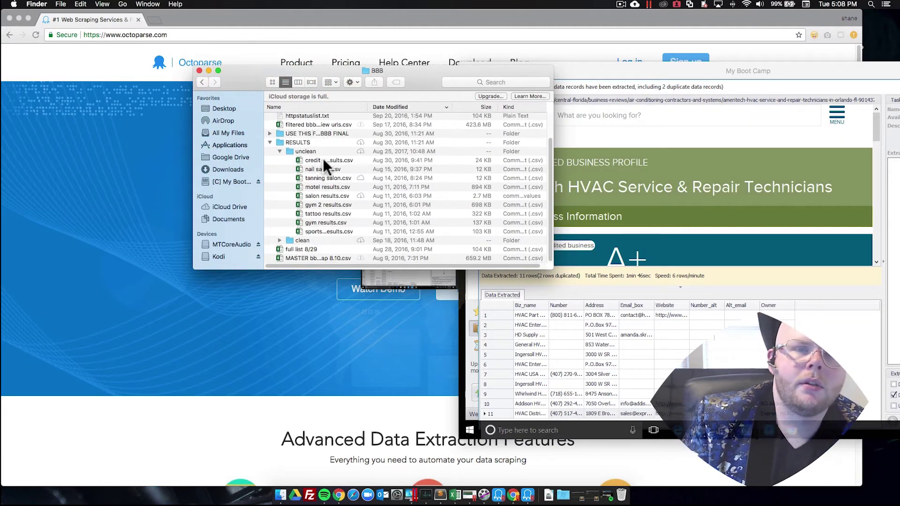
{"action": "left_click", "coordinate": [279, 240]}
{"action": "scroll", "coordinate": [322, 237], "scroll_direction": "down", "scroll_amount": 3}
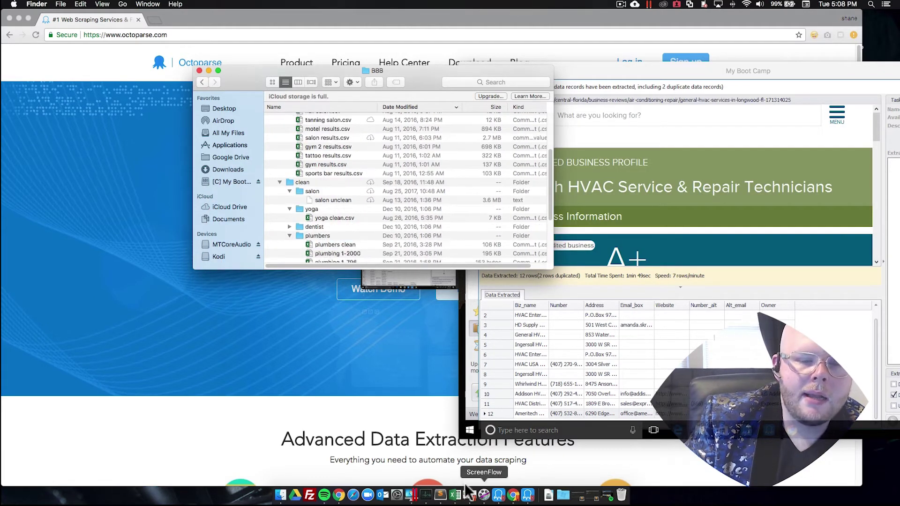
Switch to Excel and review the website, name, email and contact name columns of the credit union results workbook.
{"action": "left_click", "coordinate": [456, 496]}
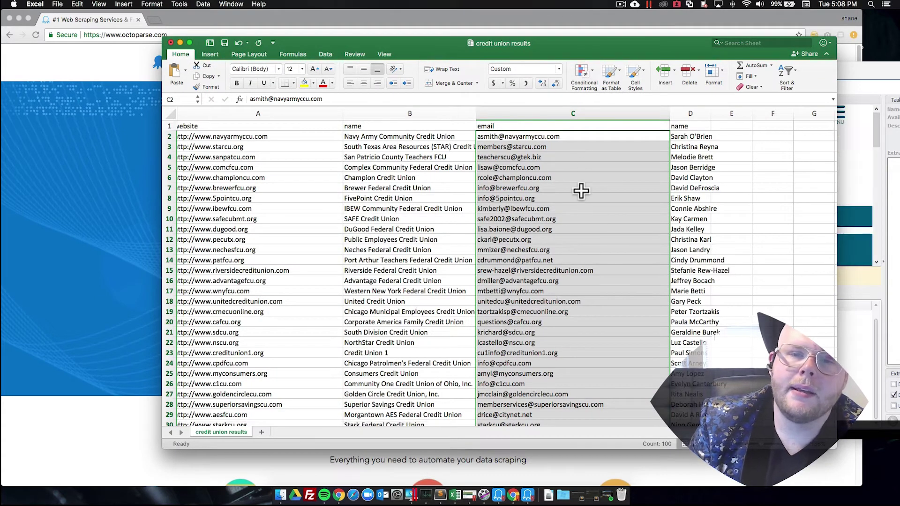
{"action": "scroll", "coordinate": [444, 234], "scroll_direction": "down", "scroll_amount": 10}
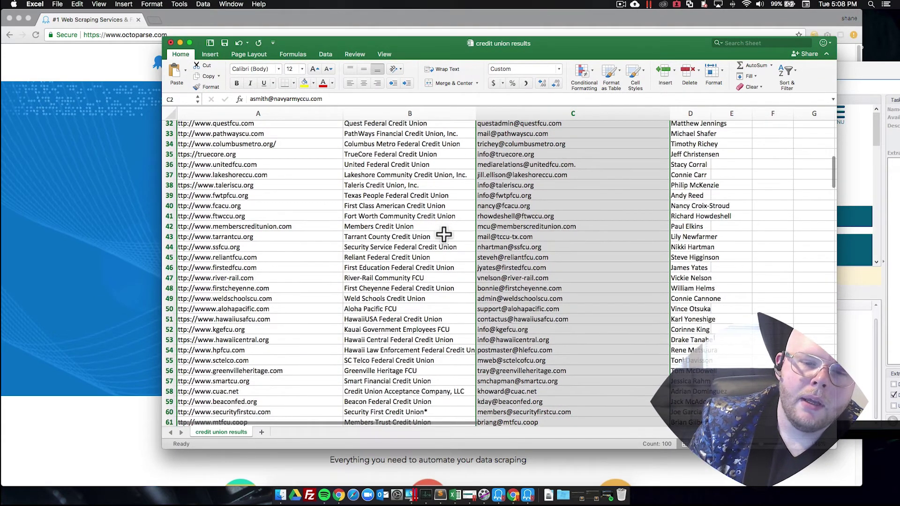
{"action": "scroll", "coordinate": [444, 234], "scroll_direction": "down", "scroll_amount": 5}
{"action": "scroll", "coordinate": [444, 235], "scroll_direction": "up", "scroll_amount": 15}
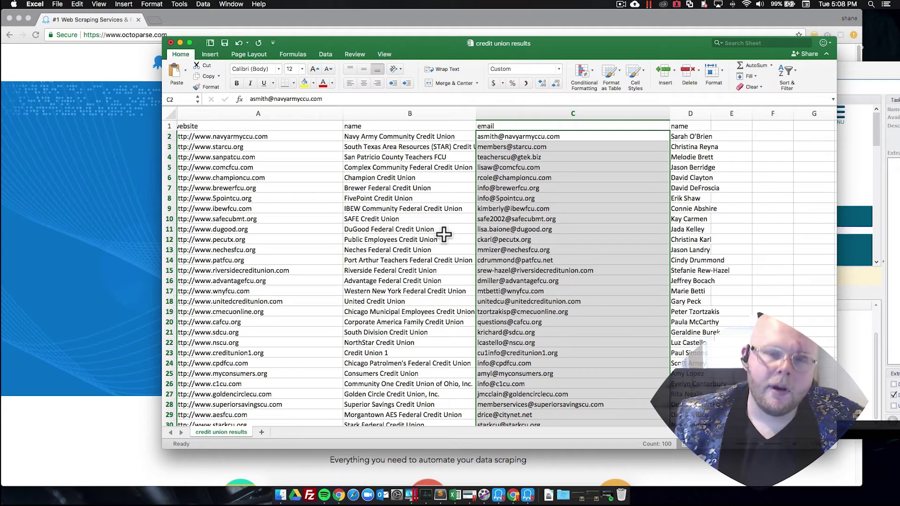
{"action": "left_click", "coordinate": [682, 127]}
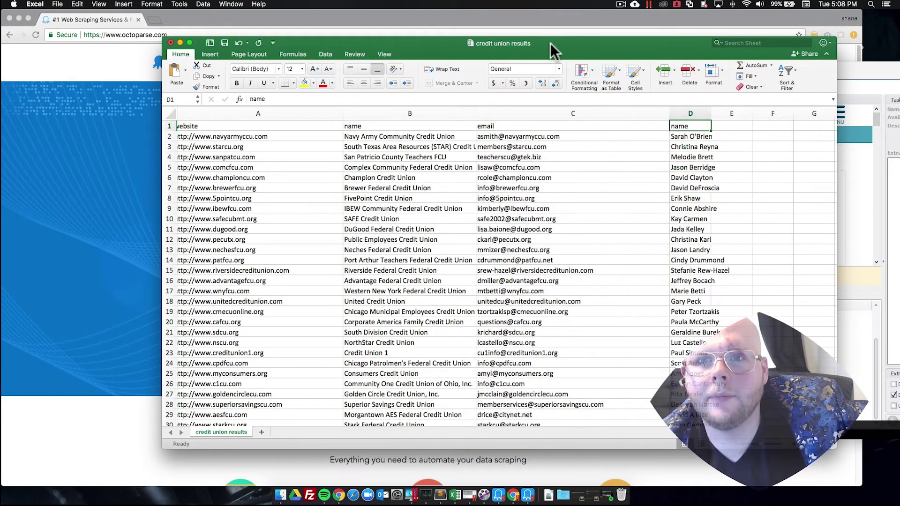
Move the credit union results window clear of Finder and open the unclean results folder.
{"action": "left_click_drag", "start_coordinate": [551, 43], "coordinate": [442, 404]}
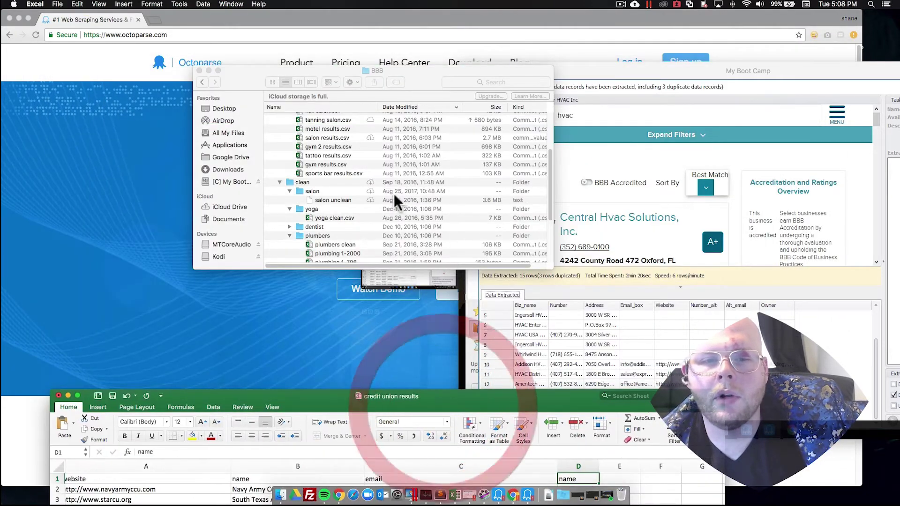
{"action": "left_click", "coordinate": [332, 160]}
{"action": "scroll", "coordinate": [332, 161], "scroll_direction": "up", "scroll_amount": 2}
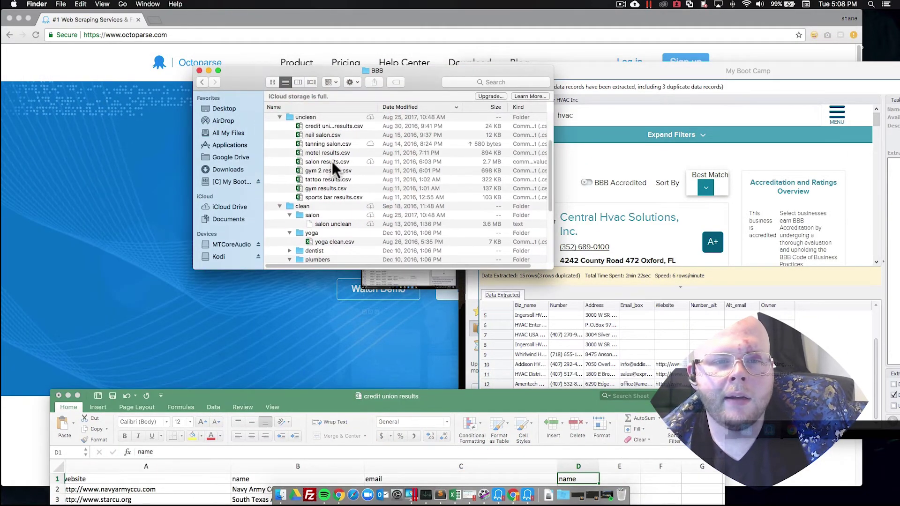
{"action": "double_click", "coordinate": [303, 120]}
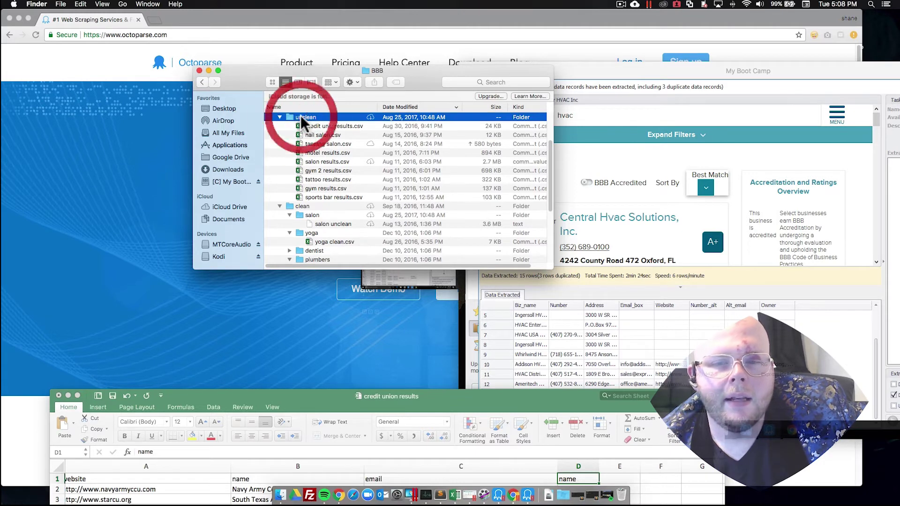
Open gym 2 results.csv from the unclean folder and bring its workbook to the front.
{"action": "left_click", "coordinate": [693, 383]}
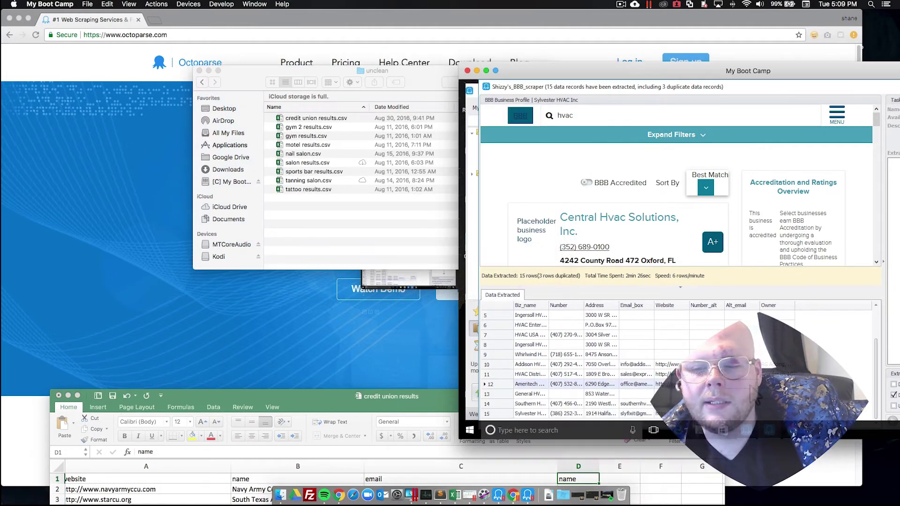
{"action": "left_click", "coordinate": [333, 71]}
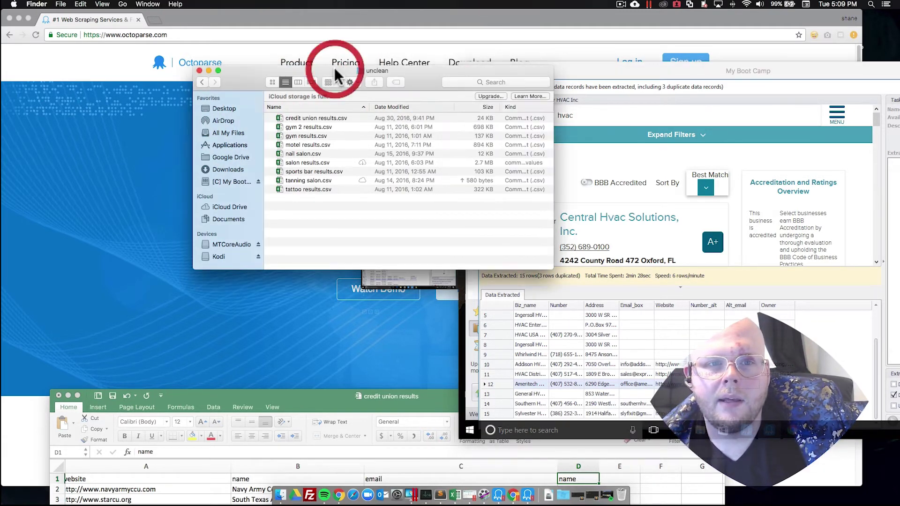
{"action": "double_click", "coordinate": [311, 126]}
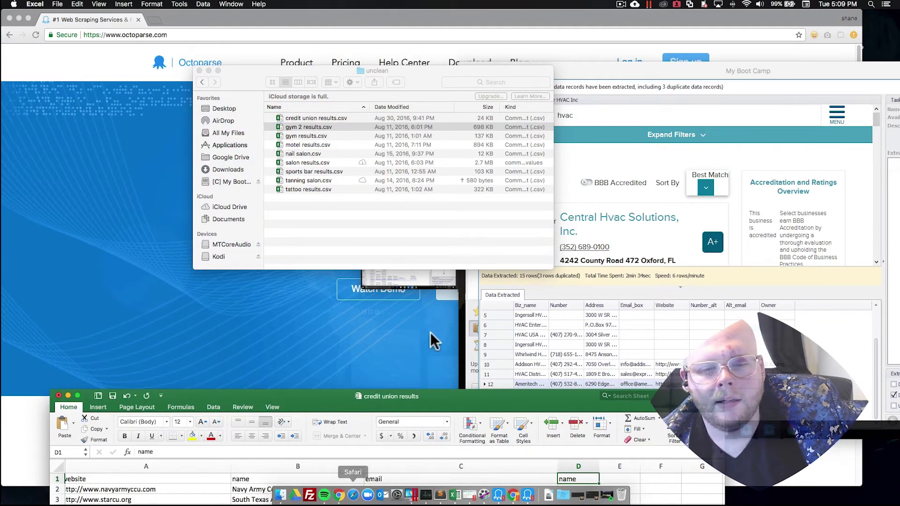
{"action": "left_click_drag", "start_coordinate": [424, 396], "coordinate": [436, 211]}
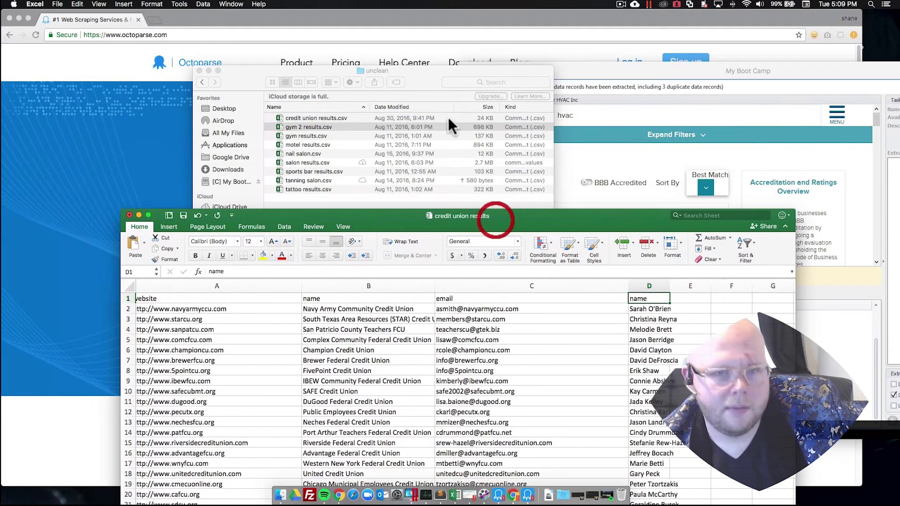
{"action": "left_click", "coordinate": [395, 90]}
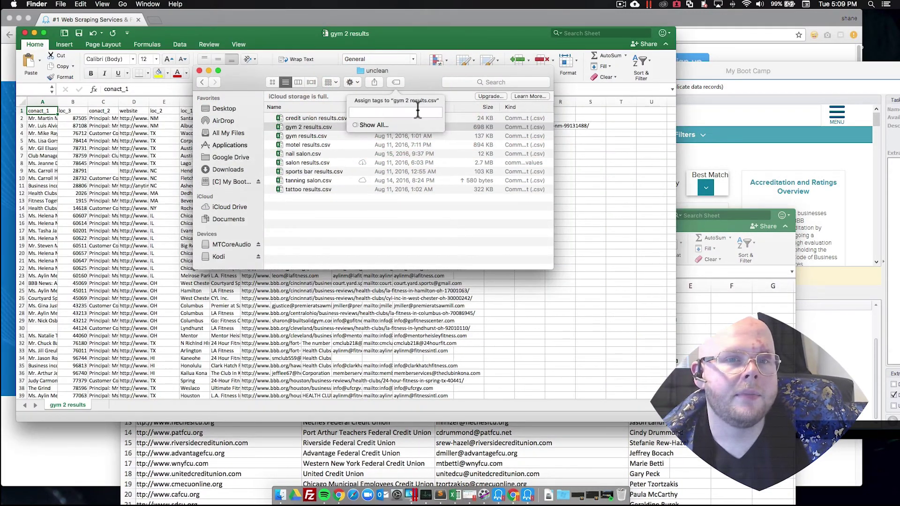
{"action": "left_click", "coordinate": [324, 40]}
{"action": "left_click", "coordinate": [371, 34]}
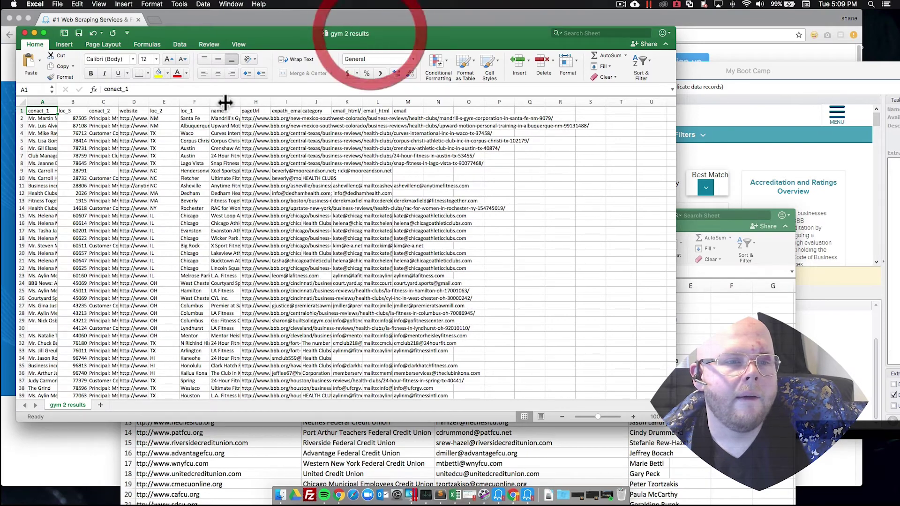
Look over the gym 2 results rows and widen the conact_2 column enough to read its full entries.
{"action": "scroll", "coordinate": [154, 238], "scroll_direction": "down", "scroll_amount": 4}
{"action": "scroll", "coordinate": [155, 238], "scroll_direction": "down", "scroll_amount": 20}
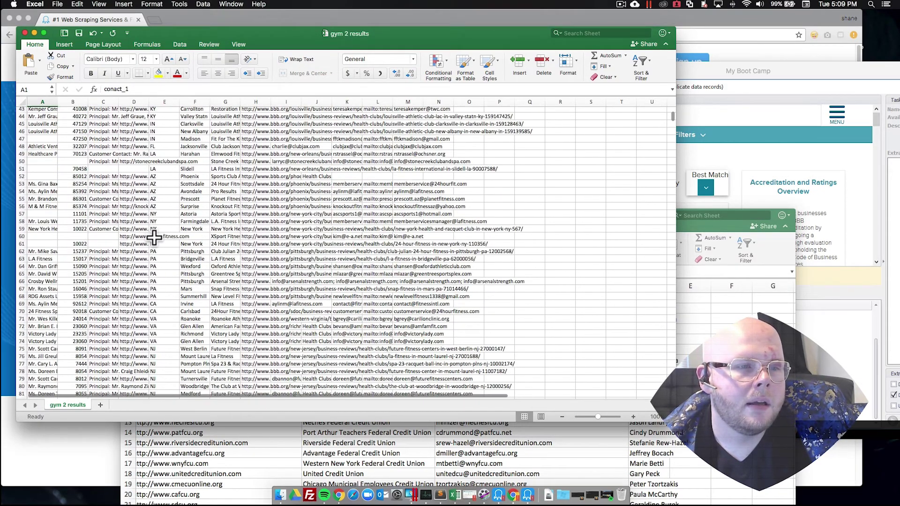
{"action": "scroll", "coordinate": [154, 238], "scroll_direction": "up", "scroll_amount": 20}
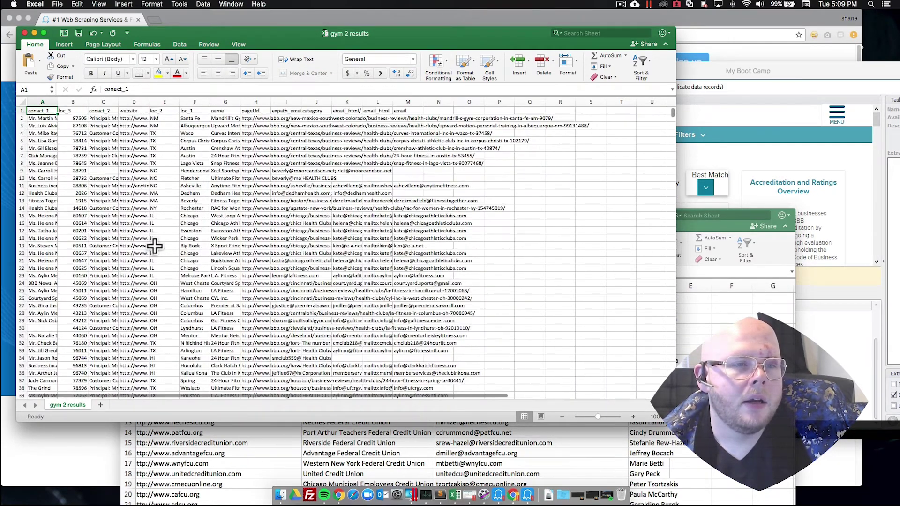
{"action": "left_click_drag", "start_coordinate": [118, 101], "coordinate": [291, 102]}
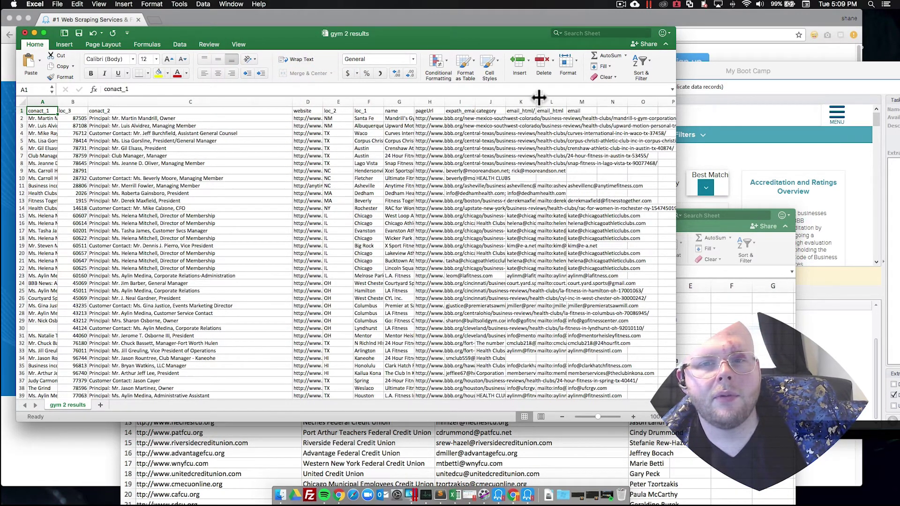
Inspect mailto entries in column L, email_html, and widen the column so the addresses are readable.
{"action": "left_click", "coordinate": [711, 127]}
{"action": "left_click", "coordinate": [551, 215]}
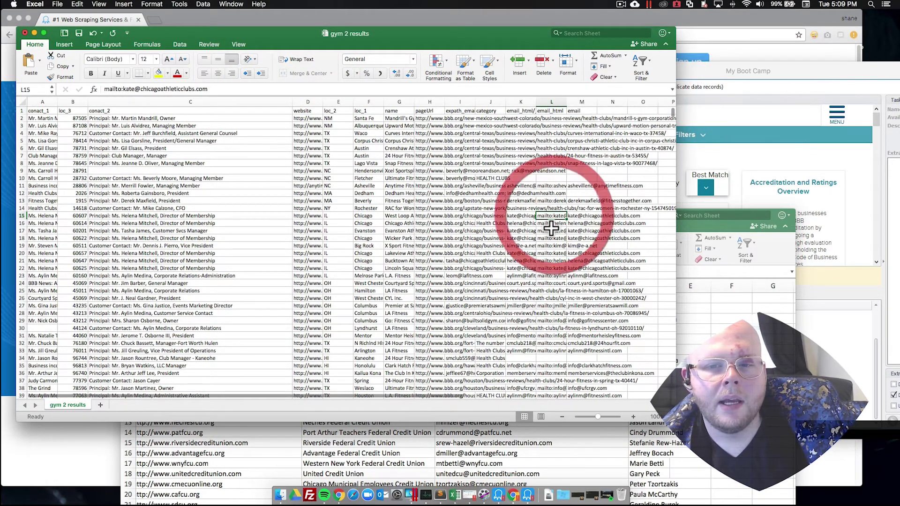
{"action": "left_click", "coordinate": [552, 238]}
{"action": "left_click", "coordinate": [553, 245]}
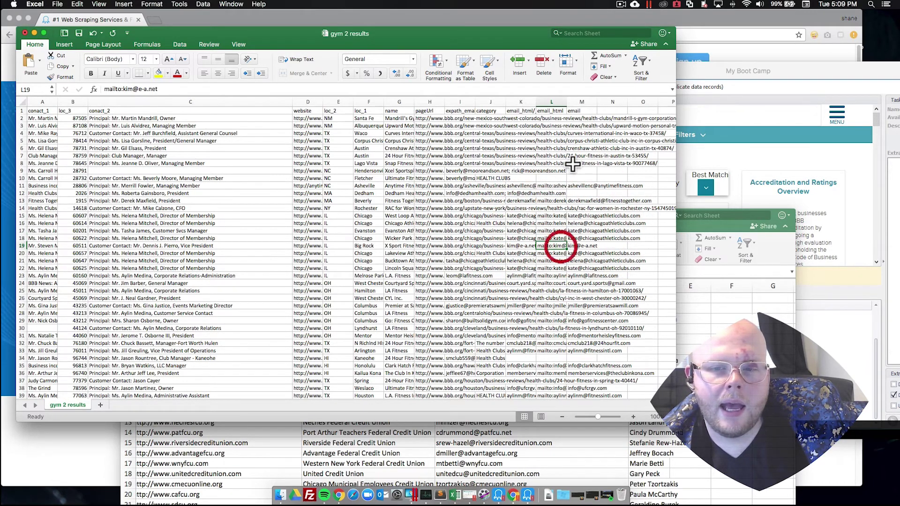
{"action": "left_click_drag", "start_coordinate": [567, 102], "coordinate": [609, 111]}
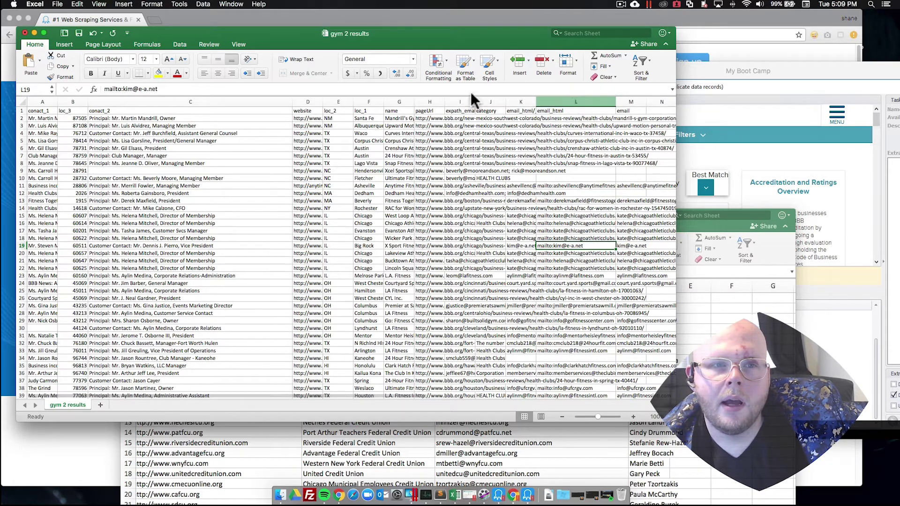
Examine the contact entries in the conact_2 column, checking cells C2, C8 and C9 and selecting the whole column.
{"action": "left_click", "coordinate": [156, 102]}
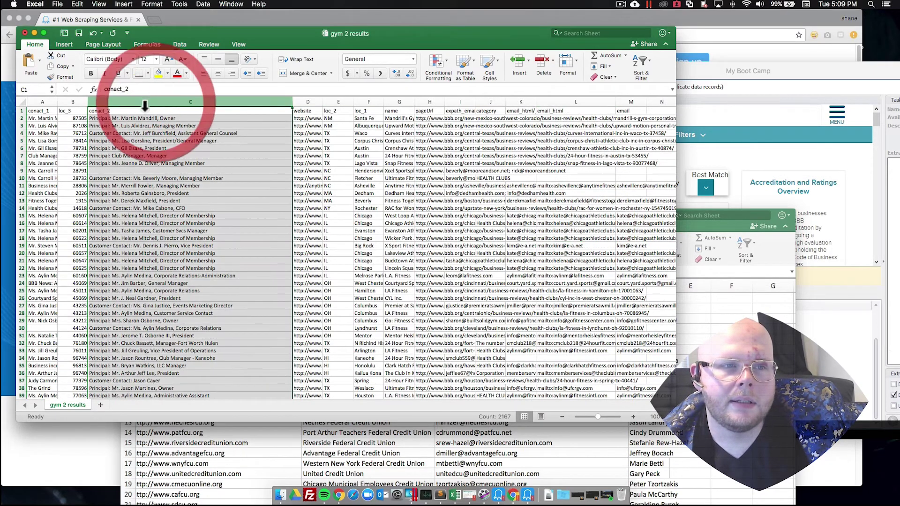
{"action": "left_click", "coordinate": [141, 140]}
{"action": "left_click", "coordinate": [138, 118]}
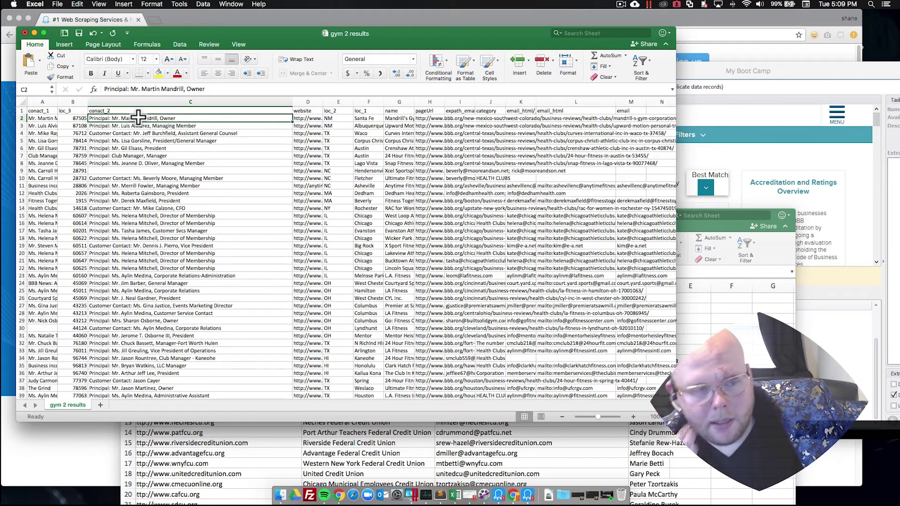
{"action": "left_click", "coordinate": [116, 171]}
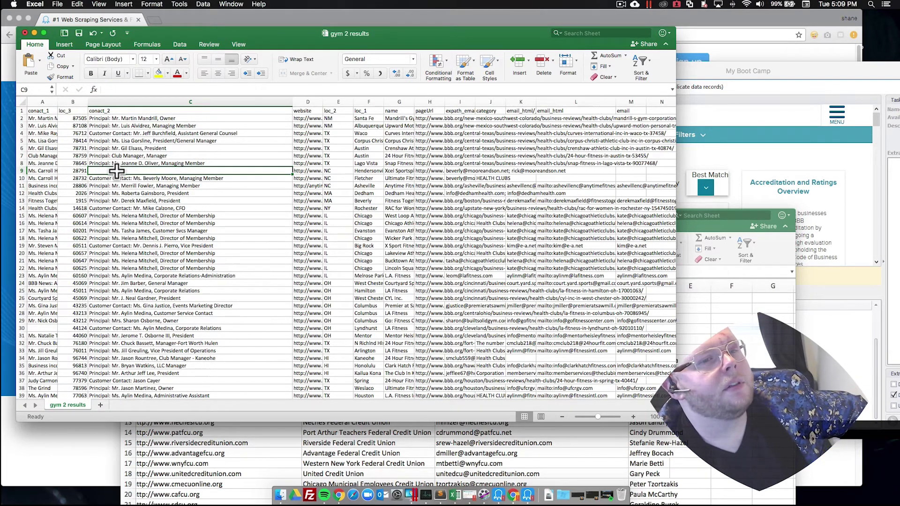
{"action": "left_click", "coordinate": [117, 163]}
{"action": "left_click", "coordinate": [119, 172]}
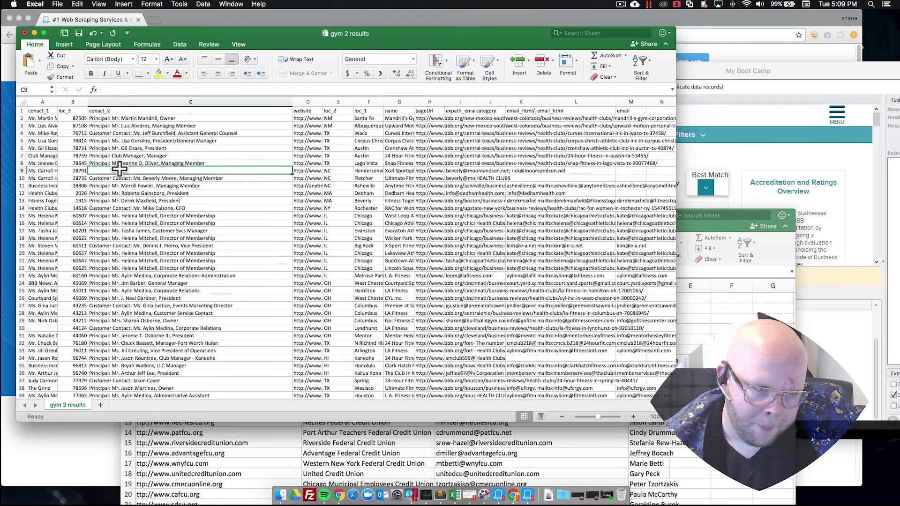
{"action": "left_click", "coordinate": [142, 102]}
{"action": "left_click", "coordinate": [149, 99]}
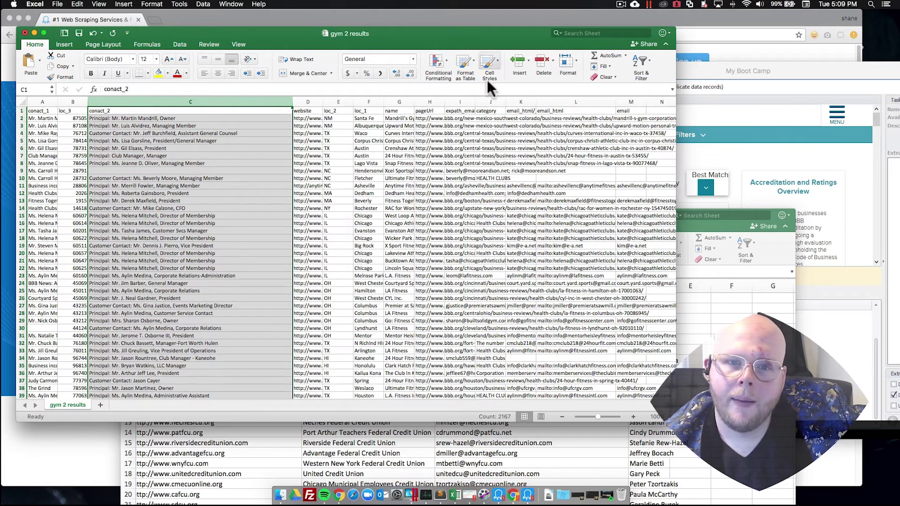
{"action": "left_click", "coordinate": [170, 99]}
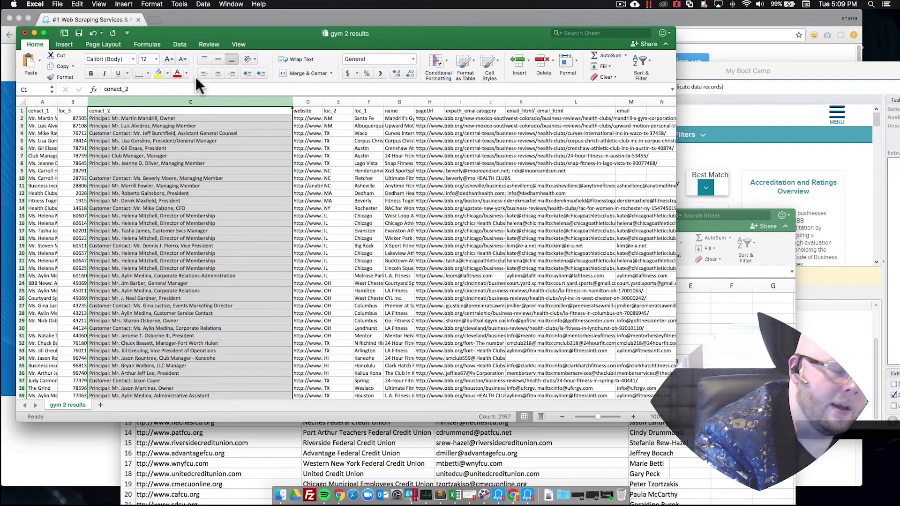
Select the blank cells in the conact_2 column with Go To Special and delete their sheet rows.
{"action": "key", "text": "F5"}
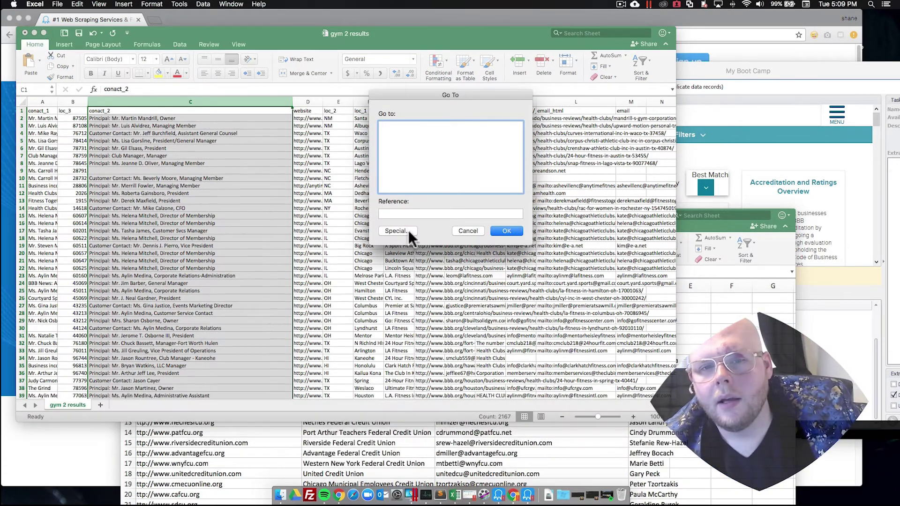
{"action": "left_click", "coordinate": [398, 230]}
{"action": "left_click", "coordinate": [402, 146]}
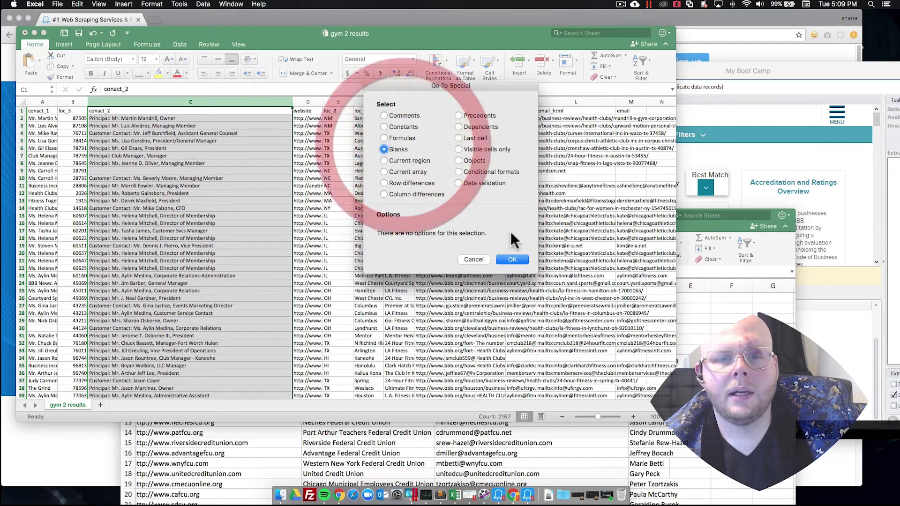
{"action": "left_click", "coordinate": [513, 260]}
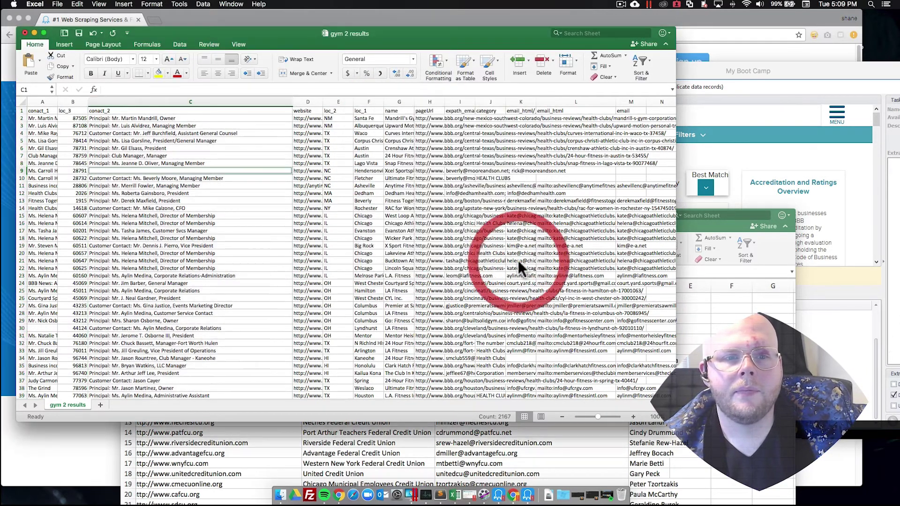
{"action": "left_click", "coordinate": [553, 61]}
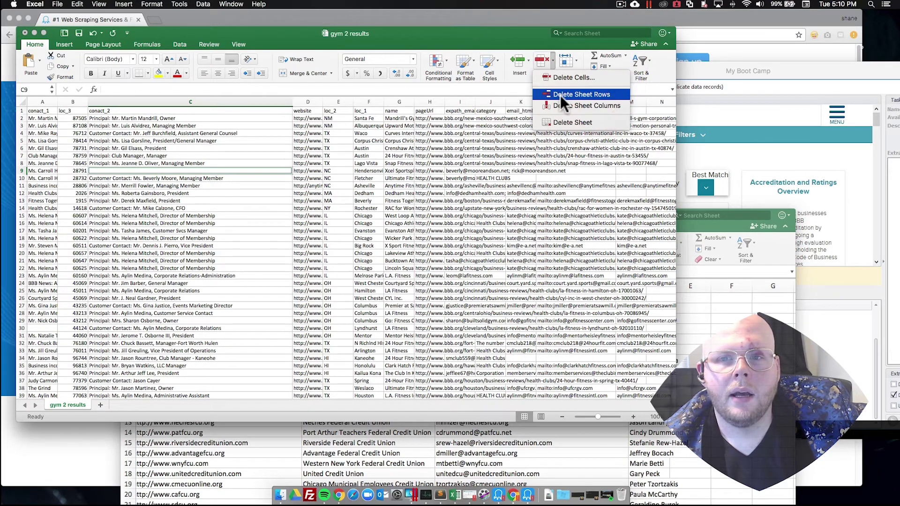
{"action": "left_click", "coordinate": [561, 95]}
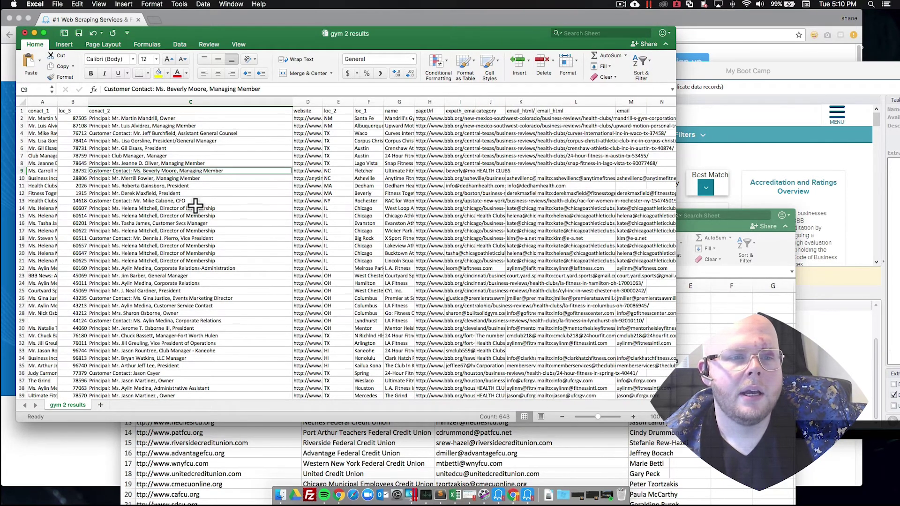
Check the remaining conact_2 rows in gym 2 results and narrow the column slightly.
{"action": "scroll", "coordinate": [171, 261], "scroll_direction": "down", "scroll_amount": 15}
{"action": "scroll", "coordinate": [168, 274], "scroll_direction": "down", "scroll_amount": 15}
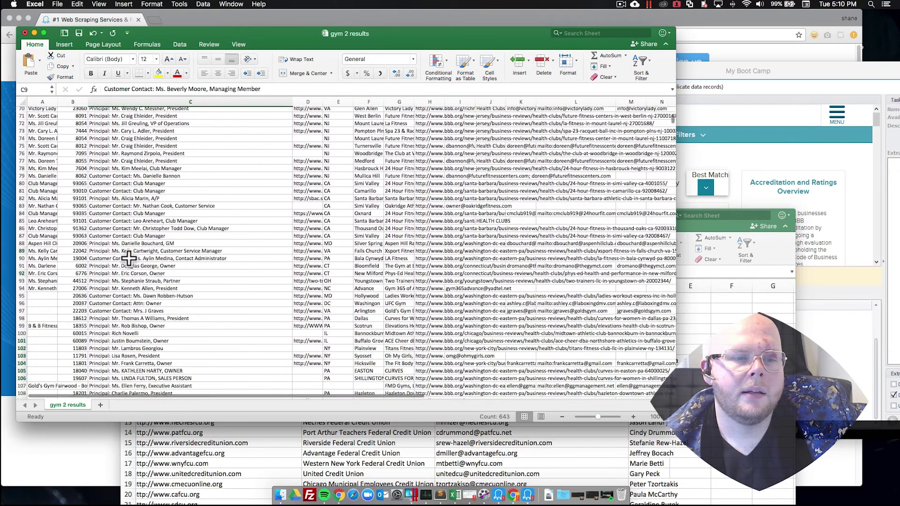
{"action": "scroll", "coordinate": [146, 285], "scroll_direction": "down", "scroll_amount": 10}
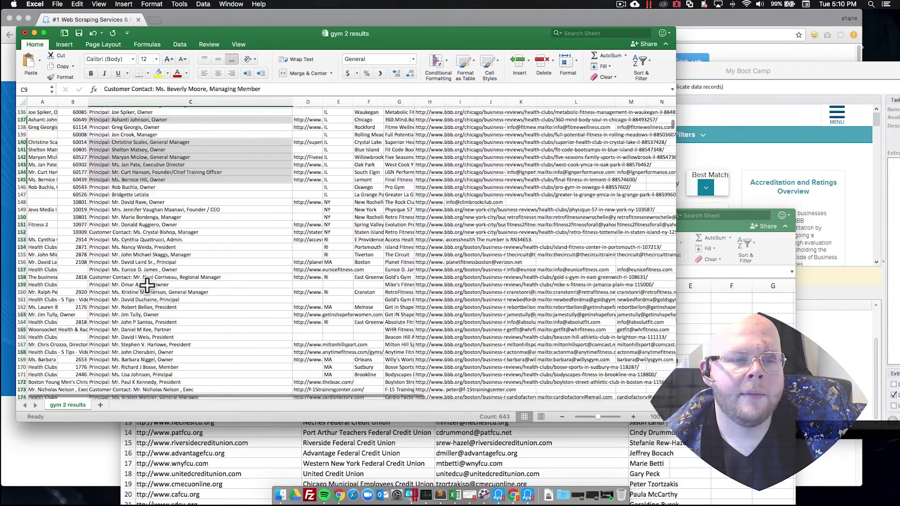
{"action": "scroll", "coordinate": [436, 296], "scroll_direction": "up", "scroll_amount": 20}
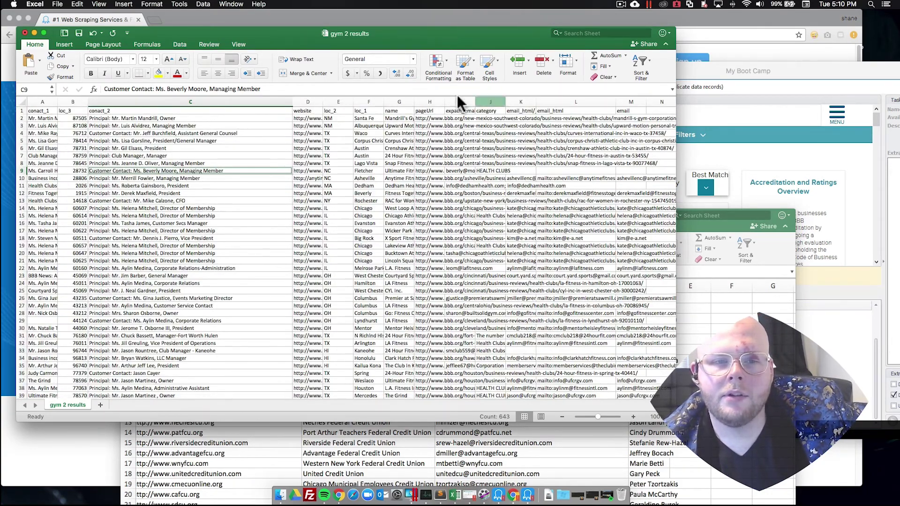
{"action": "left_click", "coordinate": [245, 163]}
{"action": "left_click_drag", "start_coordinate": [295, 97], "coordinate": [257, 100]}
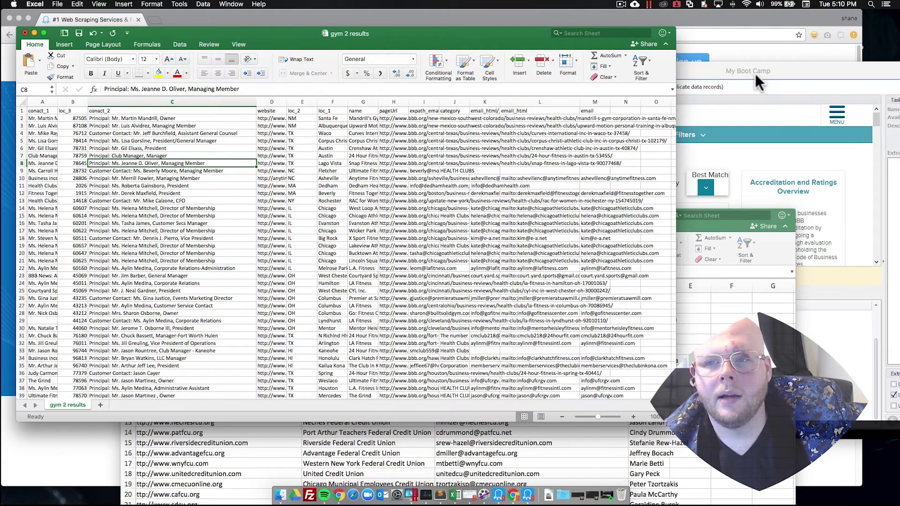
Switch to Octoparse in the full-screen Windows virtual machine and stop the Shizzy's_BBB_scraper extraction.
{"action": "left_click_drag", "start_coordinate": [755, 74], "coordinate": [614, 32]}
{"action": "scroll", "coordinate": [637, 187], "scroll_direction": "down", "scroll_amount": 4}
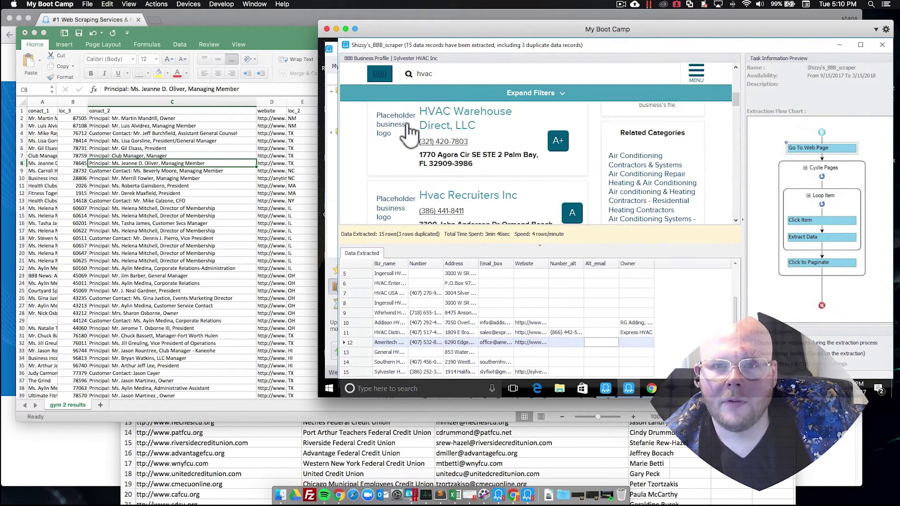
{"action": "scroll", "coordinate": [533, 297], "scroll_direction": "up", "scroll_amount": 2}
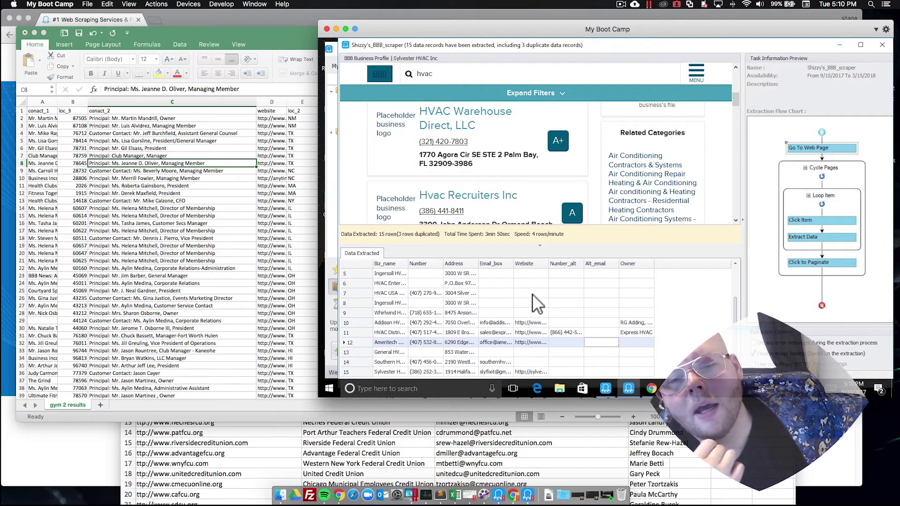
{"action": "left_click", "coordinate": [345, 29]}
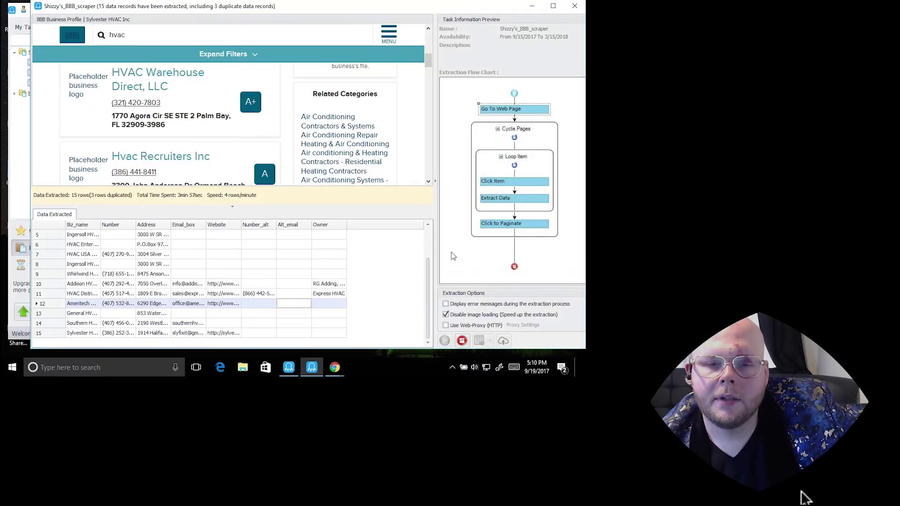
{"action": "left_click", "coordinate": [461, 342]}
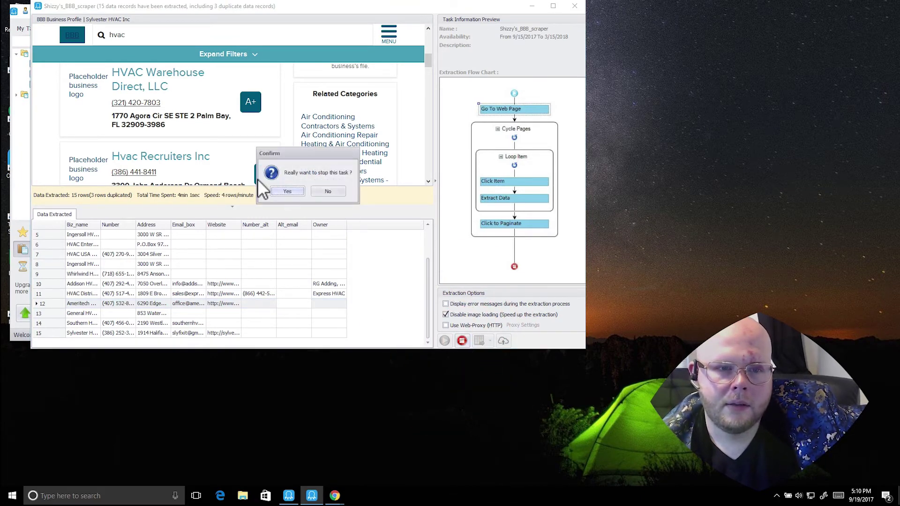
{"action": "left_click", "coordinate": [288, 191]}
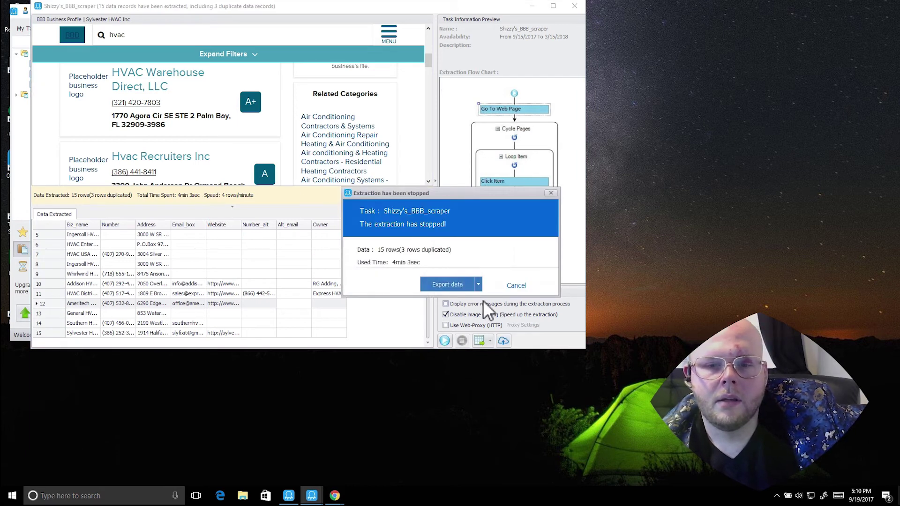
Export the extracted data to a CSV file on the Desktop named "Shizzy's_BBB_scraper test".
{"action": "left_click", "coordinate": [461, 284]}
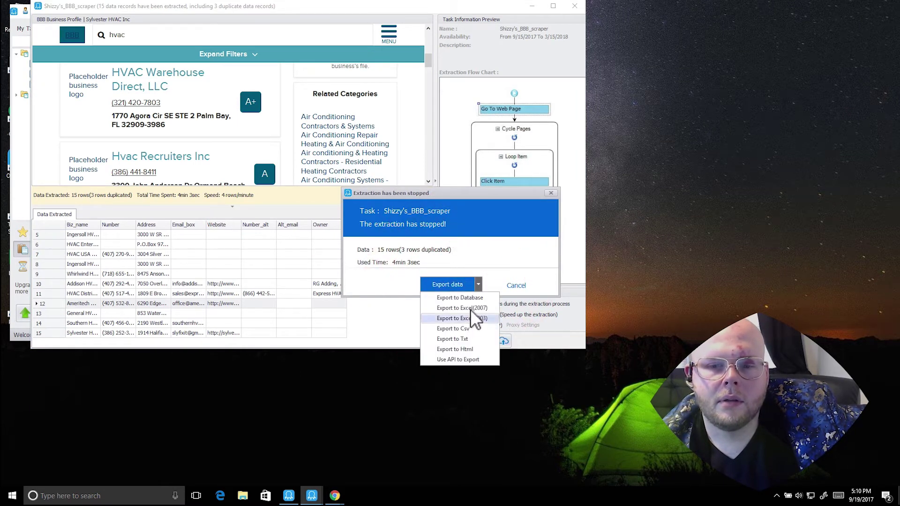
{"action": "left_click", "coordinate": [474, 328]}
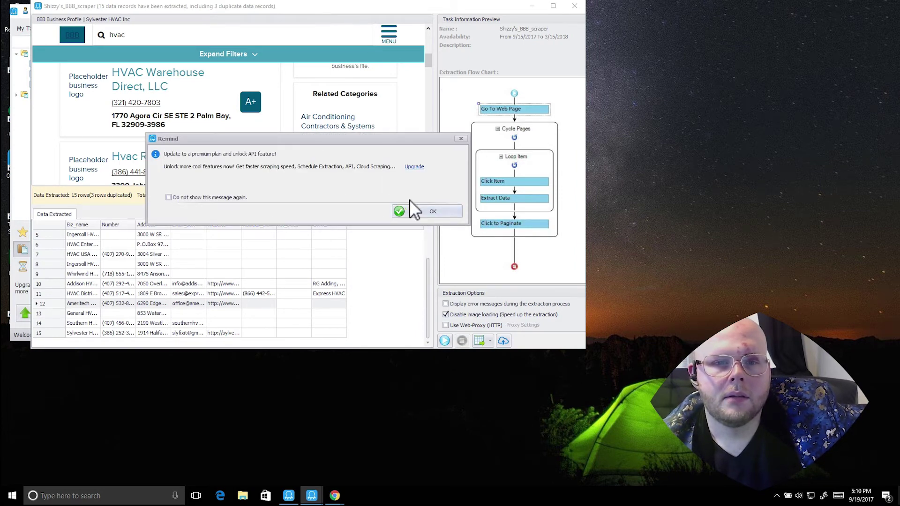
{"action": "left_click", "coordinate": [412, 207]}
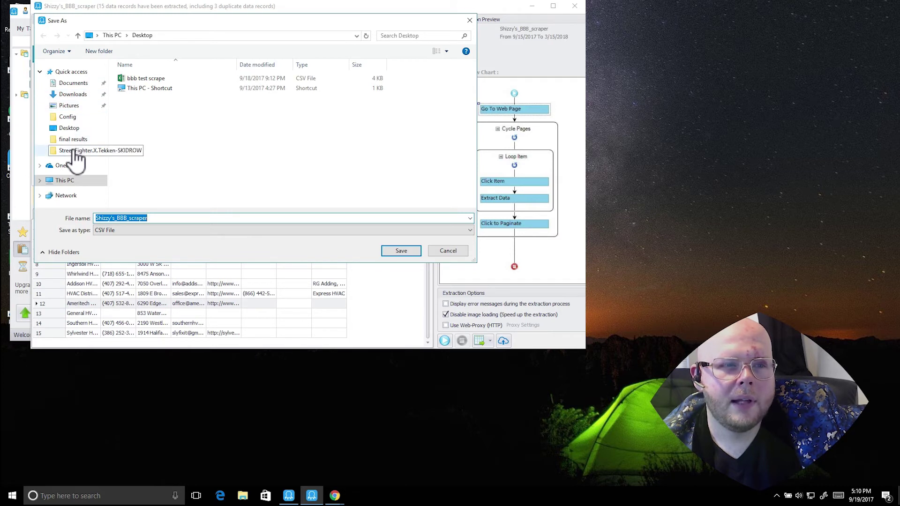
{"action": "left_click", "coordinate": [158, 217]}
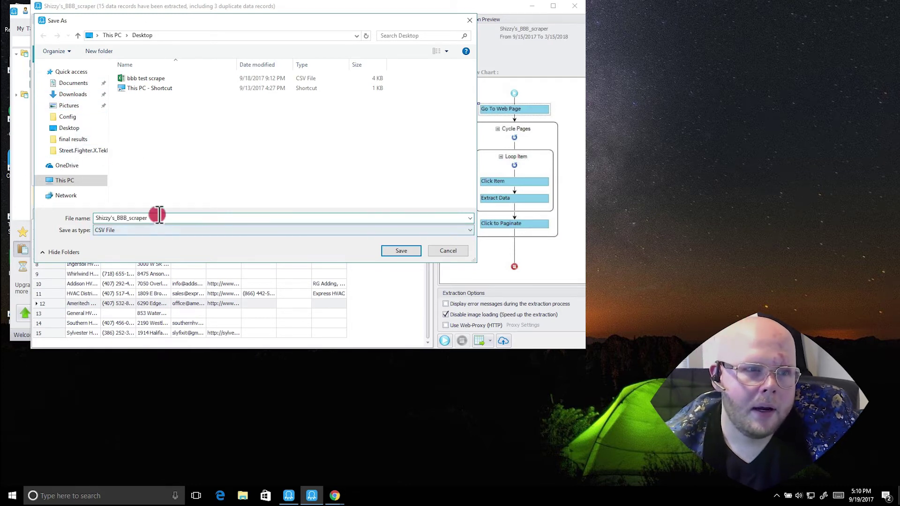
{"action": "type", "text": "test"}
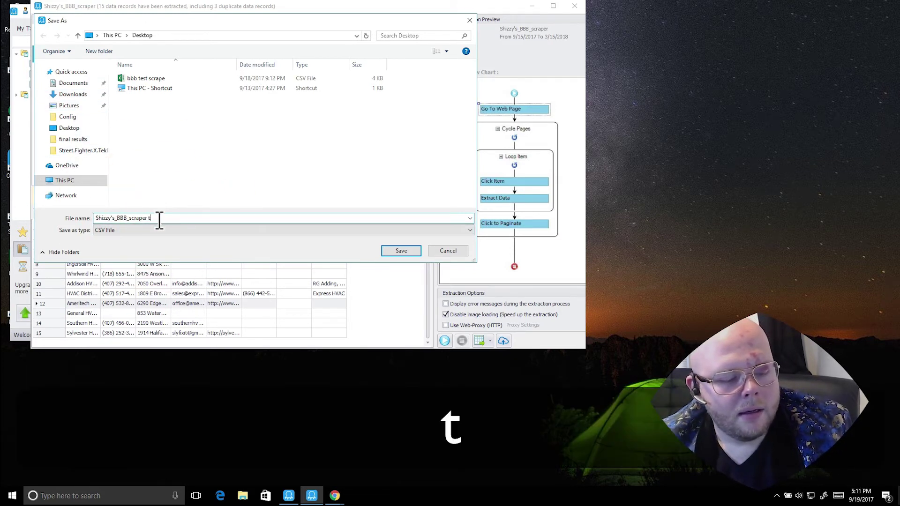
{"action": "left_click", "coordinate": [411, 249]}
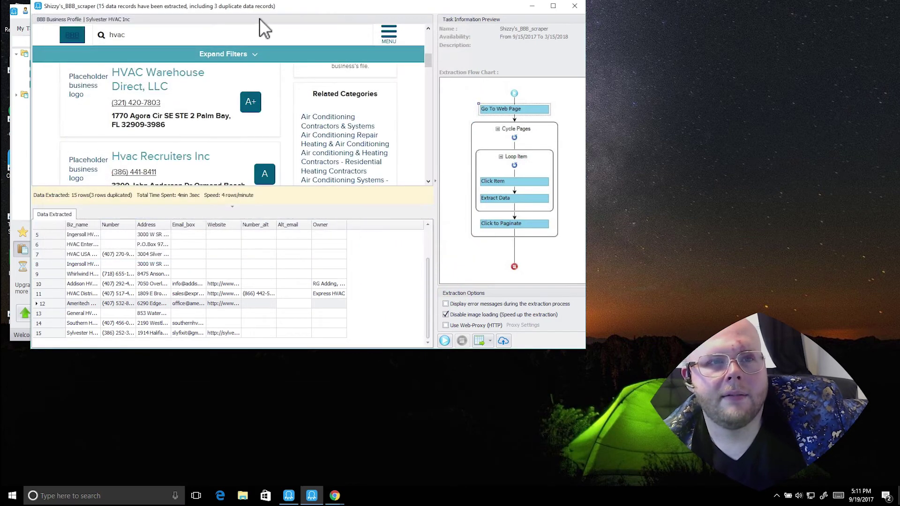
{"action": "left_click", "coordinate": [312, 186]}
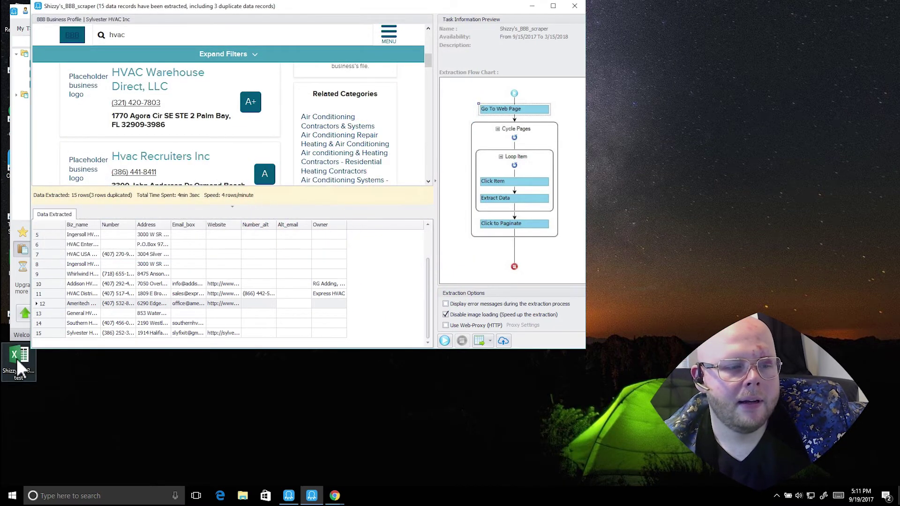
Open the exported Shizzy's_BBB_scraper test file from the Windows desktop in Excel.
{"action": "double_click", "coordinate": [19, 359]}
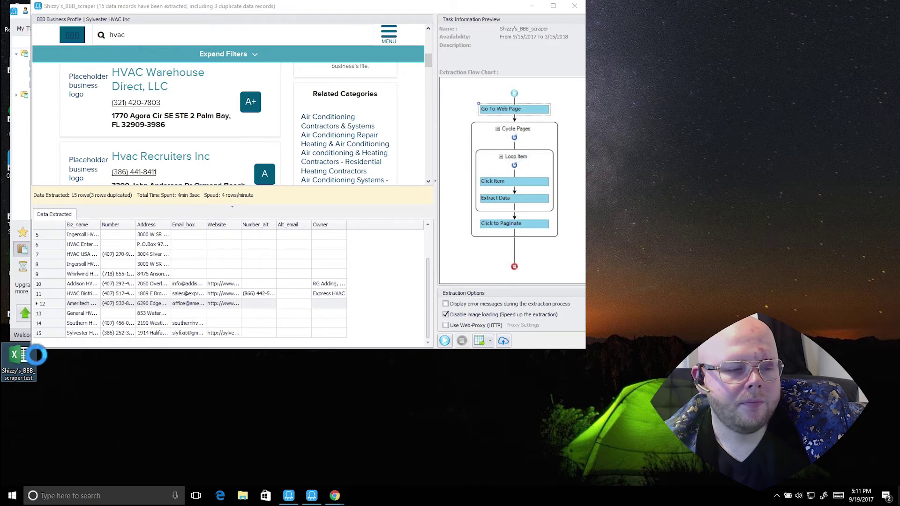
{"action": "right_click", "coordinate": [19, 357]}
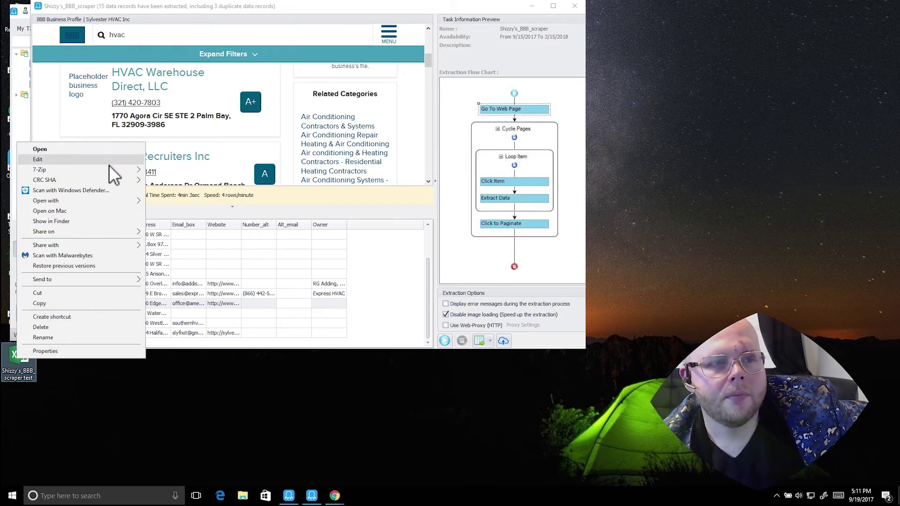
{"action": "left_click", "coordinate": [111, 149]}
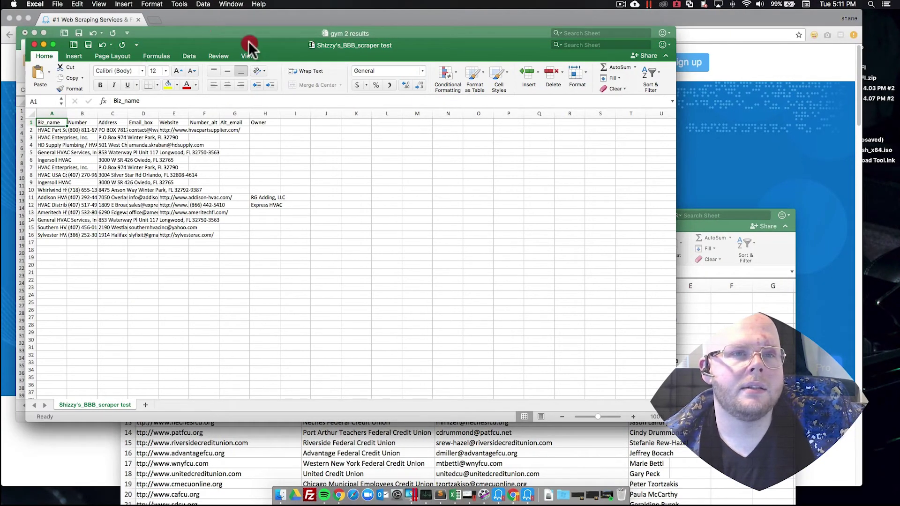
Move the exported workbook aside, widen its columns from Biz_name to Alt_email, and look across the scraped entries.
{"action": "left_click_drag", "start_coordinate": [249, 41], "coordinate": [337, 33]}
{"action": "left_click_drag", "start_coordinate": [154, 107], "coordinate": [567, 104]}
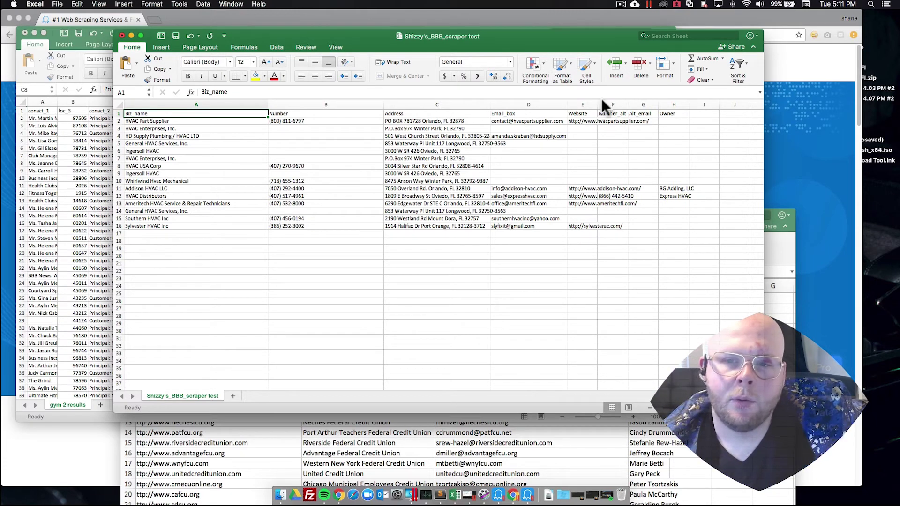
{"action": "left_click_drag", "start_coordinate": [598, 103], "coordinate": [659, 104]}
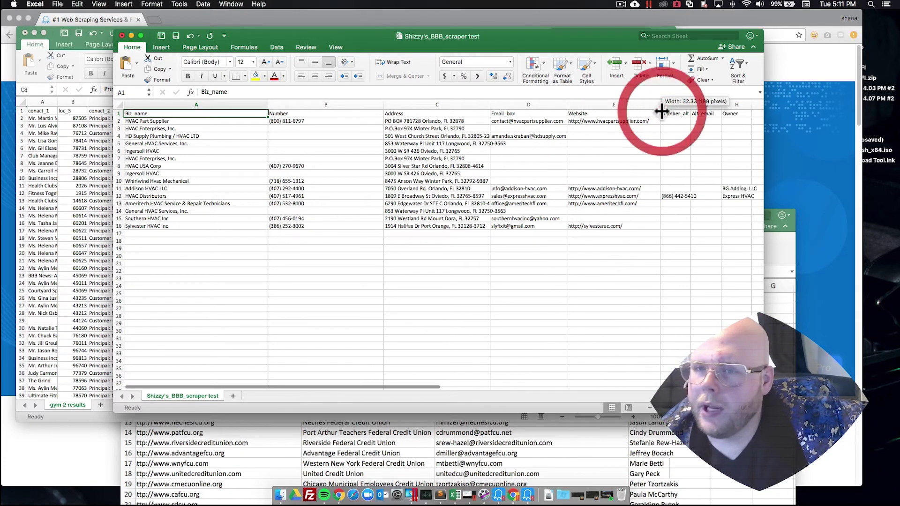
{"action": "left_click_drag", "start_coordinate": [439, 383], "coordinate": [519, 385]}
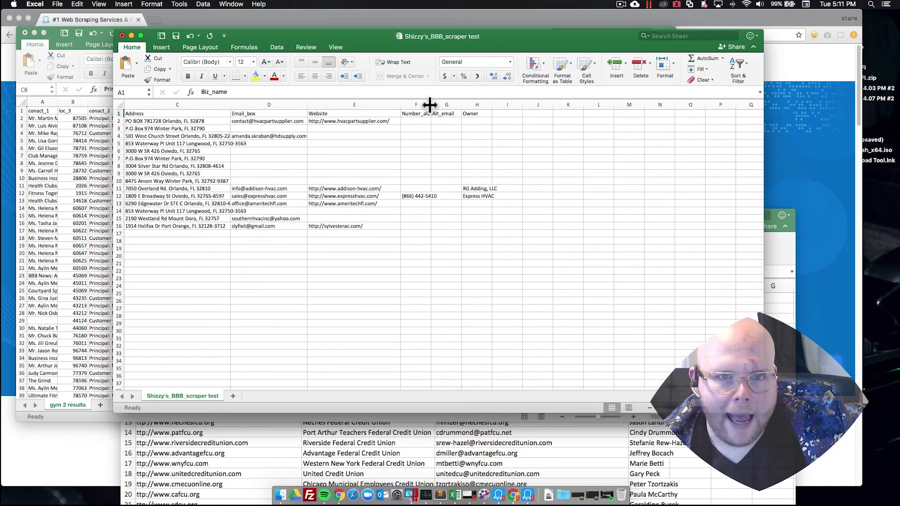
{"action": "left_click_drag", "start_coordinate": [431, 103], "coordinate": [497, 99]}
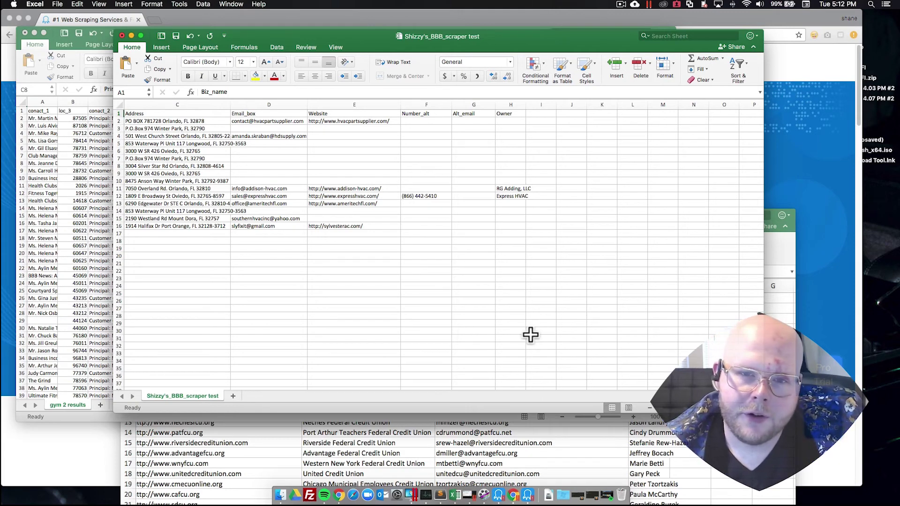
{"action": "left_click", "coordinate": [263, 123]}
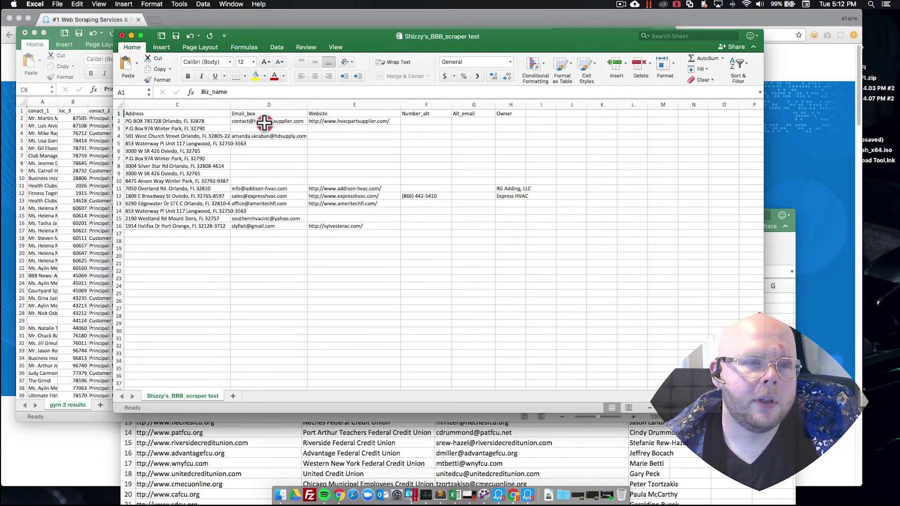
{"action": "left_click_drag", "start_coordinate": [261, 390], "coordinate": [204, 377]}
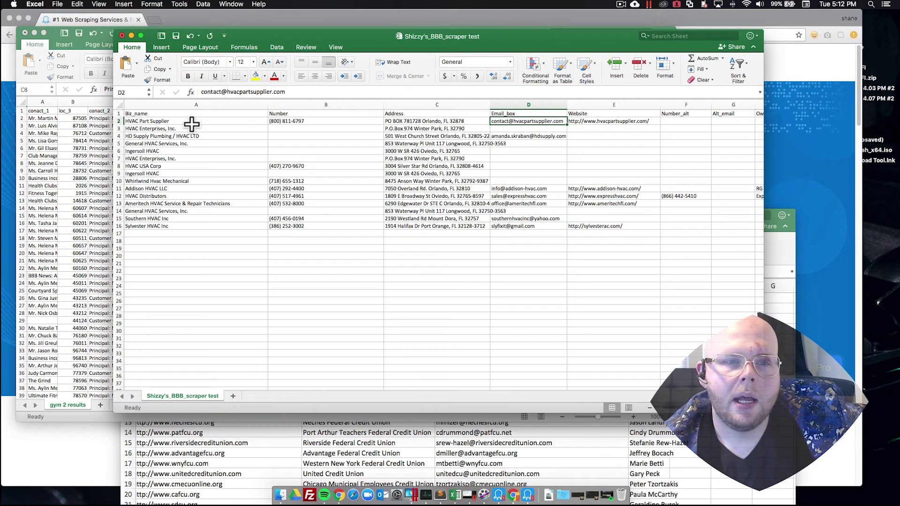
{"action": "left_click_drag", "start_coordinate": [294, 384], "coordinate": [343, 386]}
Select the blank cells in the Email_box column with Go To Special and delete their sheet rows.
{"action": "left_click", "coordinate": [528, 106]}
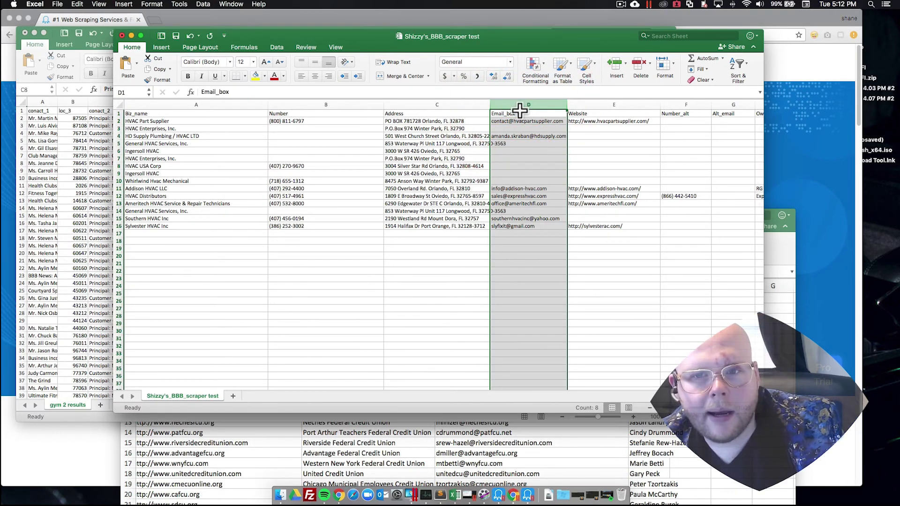
{"action": "key", "text": "F5"}
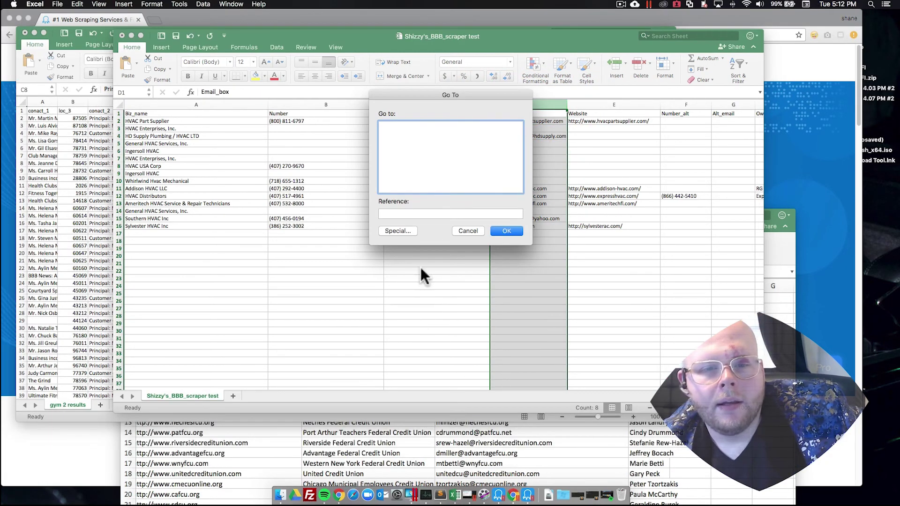
{"action": "left_click", "coordinate": [398, 231]}
{"action": "left_click", "coordinate": [403, 150]}
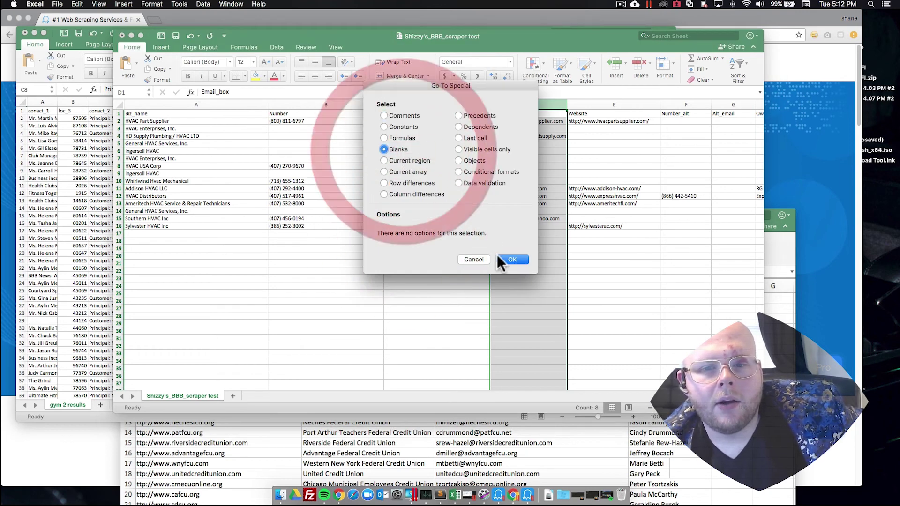
{"action": "left_click", "coordinate": [505, 258]}
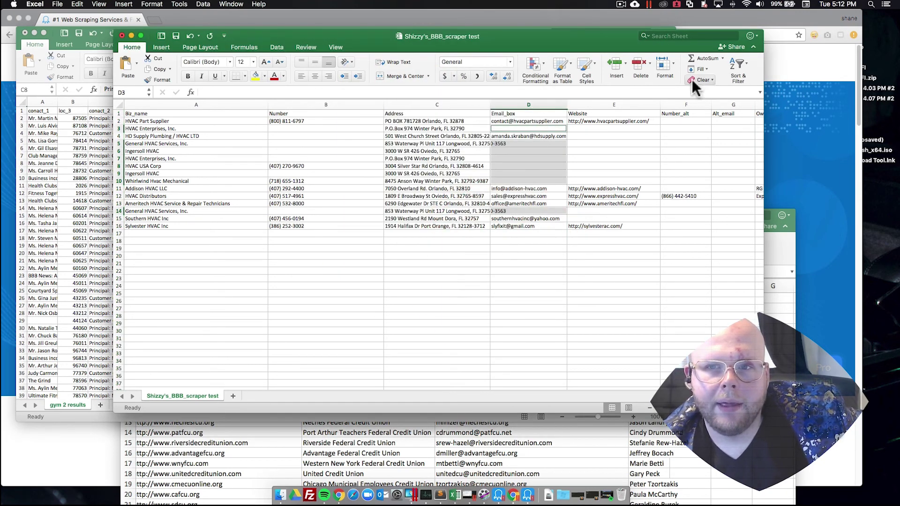
{"action": "left_click", "coordinate": [648, 61]}
{"action": "left_click", "coordinate": [657, 92]}
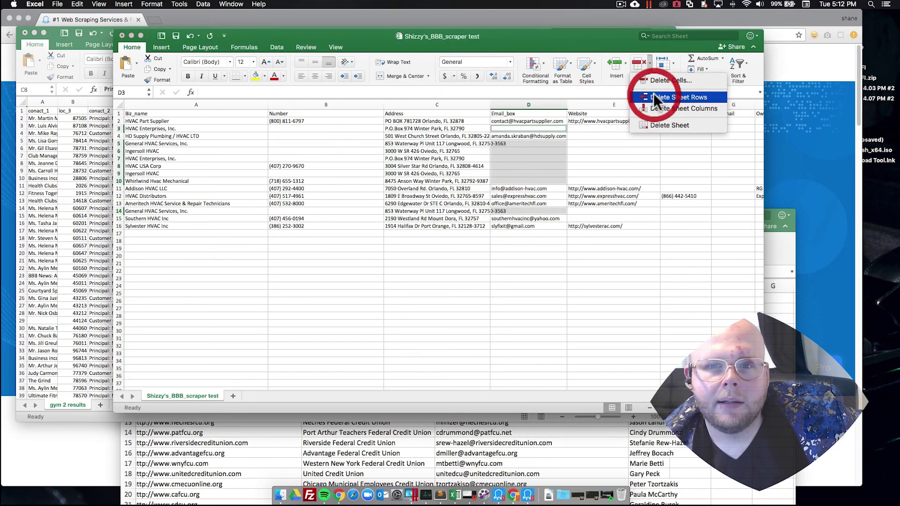
Review the remaining HVAC leads, checking Email_box cells D8 and D2 and selecting the range A1:D12.
{"action": "left_click", "coordinate": [514, 158]}
{"action": "left_click", "coordinate": [514, 166]}
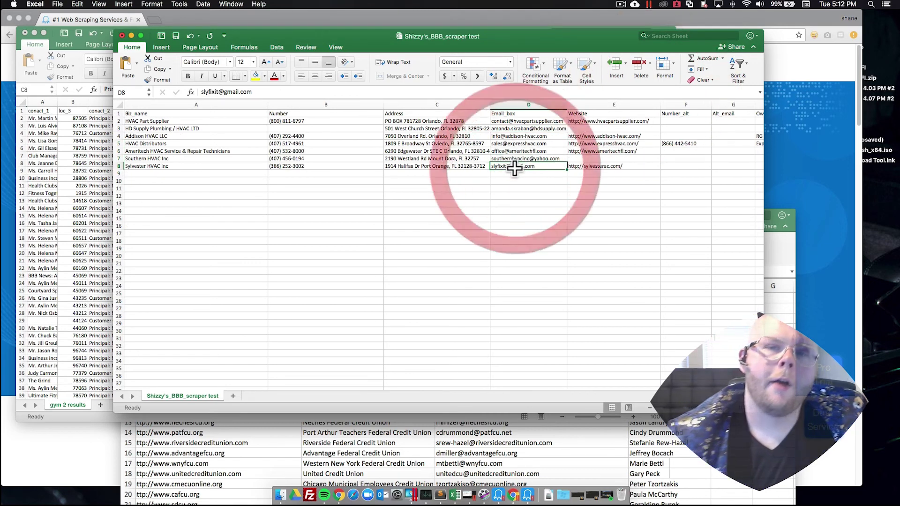
{"action": "left_click", "coordinate": [514, 180]}
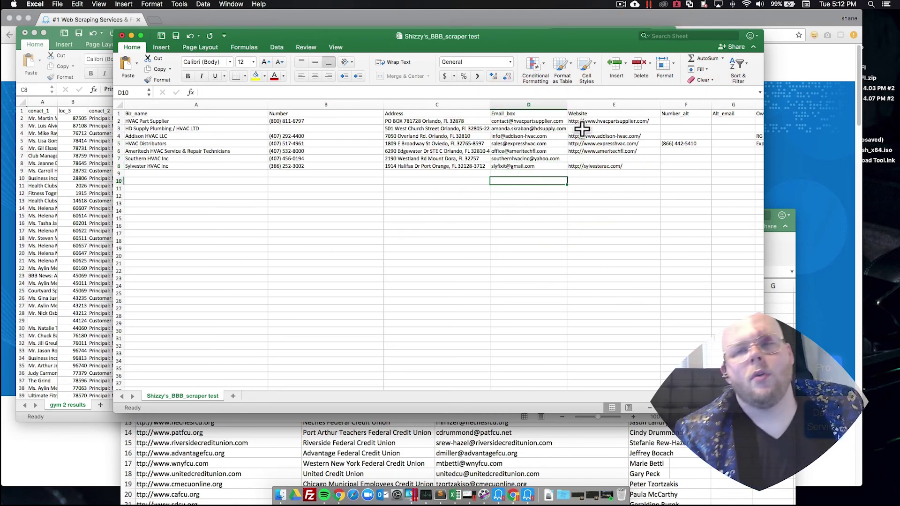
{"action": "left_click", "coordinate": [532, 121]}
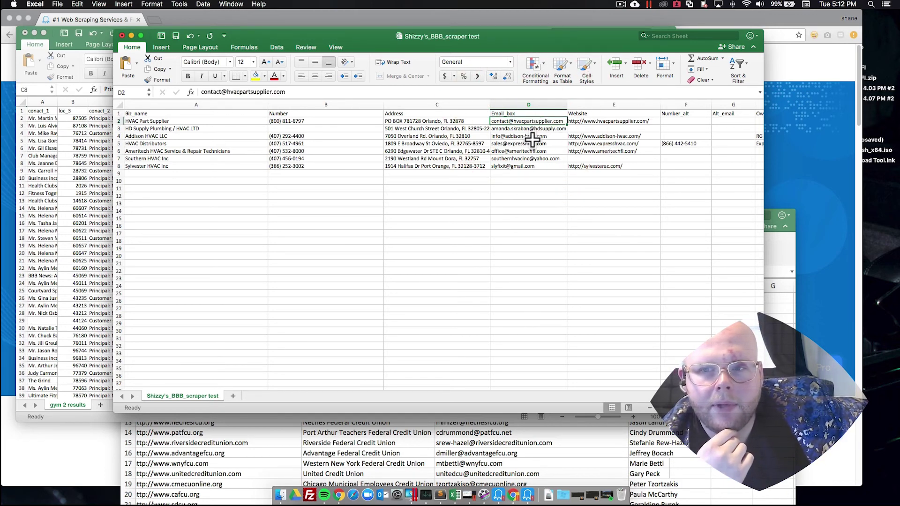
{"action": "left_click_drag", "start_coordinate": [548, 194], "coordinate": [31, 66]}
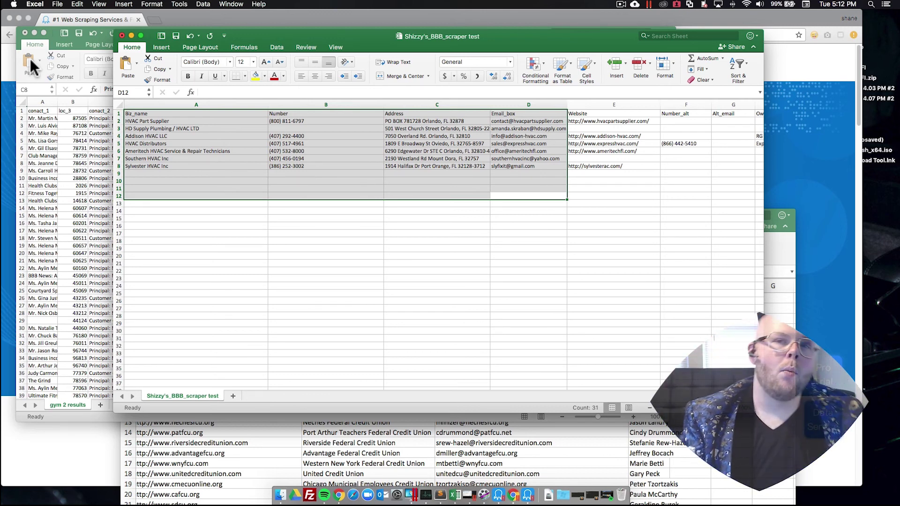
{"action": "left_click", "coordinate": [594, 85]}
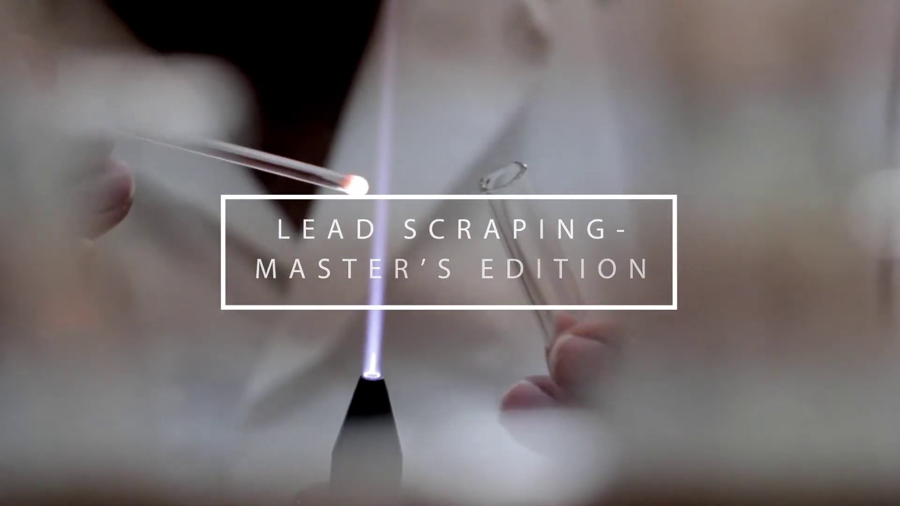